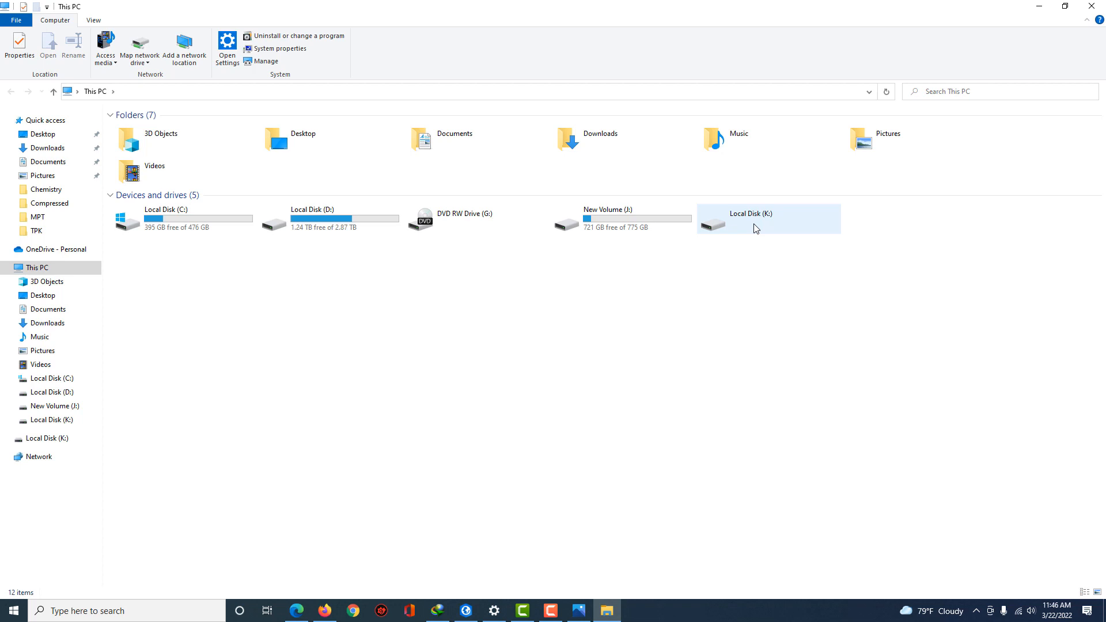
Try to open Local Disk (K:) and dismiss the resulting message.
{"action": "double_click", "coordinate": [756, 229]}
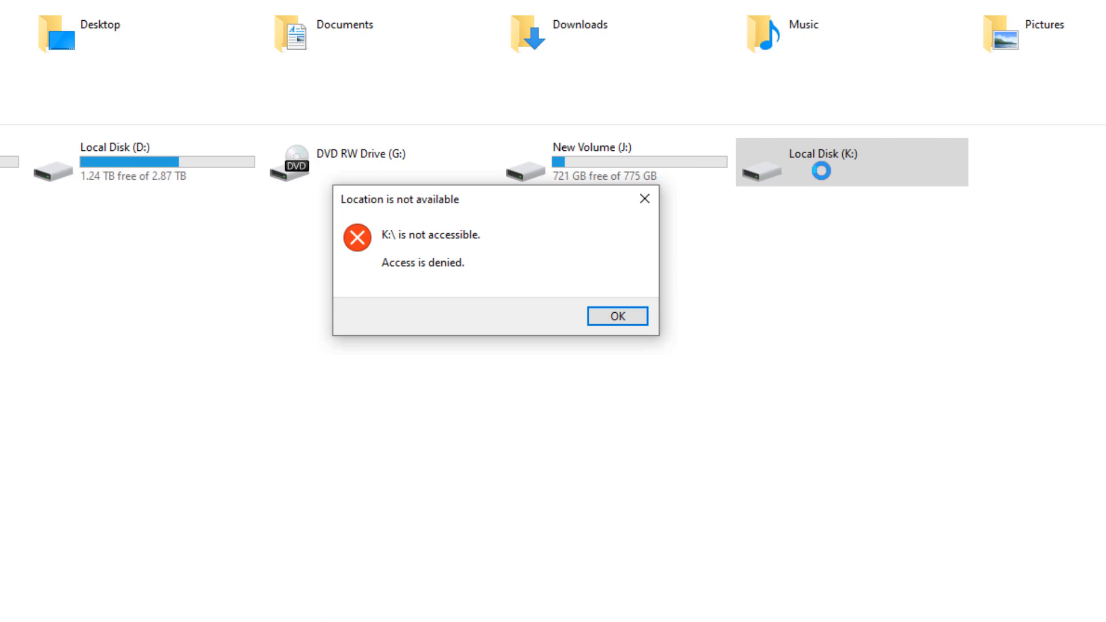
{"action": "left_click", "coordinate": [644, 199]}
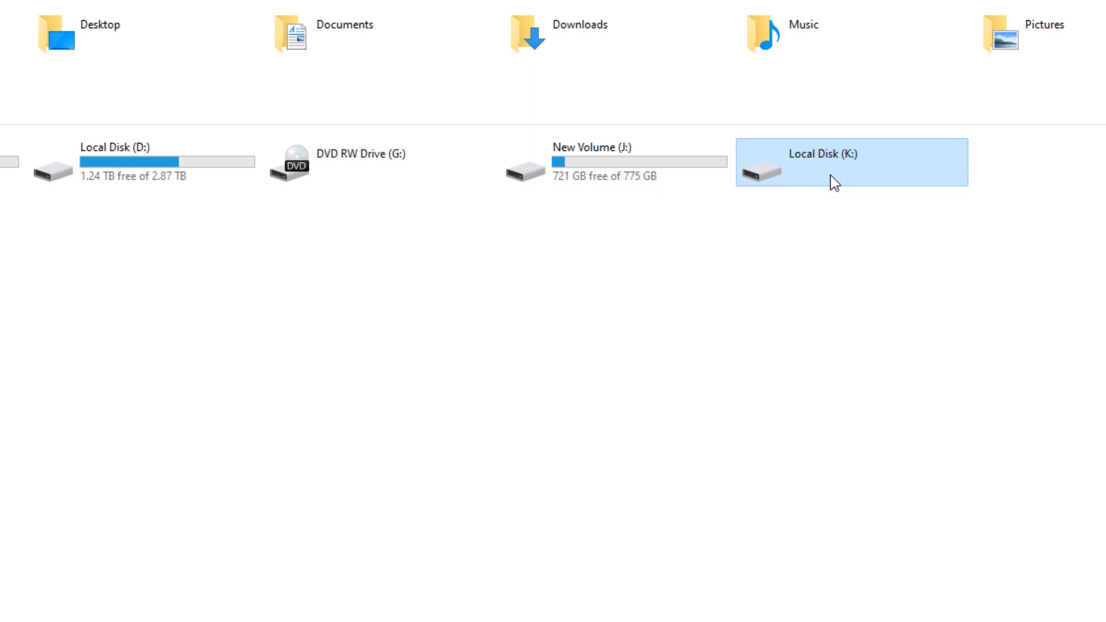
Open the owner selection in the advanced security settings of Local Disk (K:).
{"action": "right_click", "coordinate": [834, 183]}
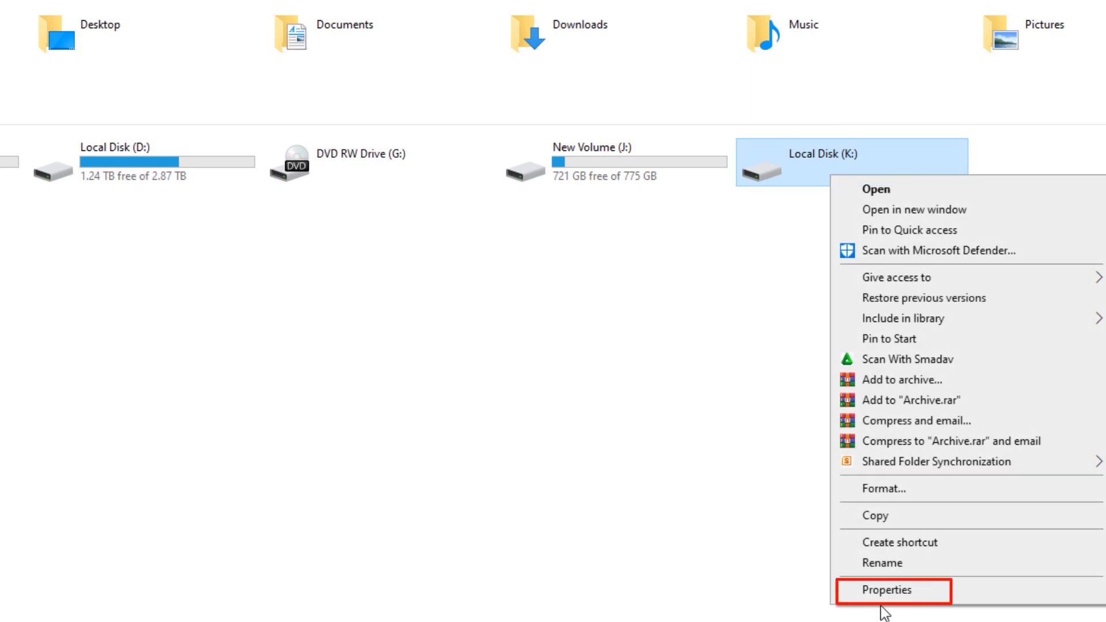
{"action": "left_click", "coordinate": [887, 590]}
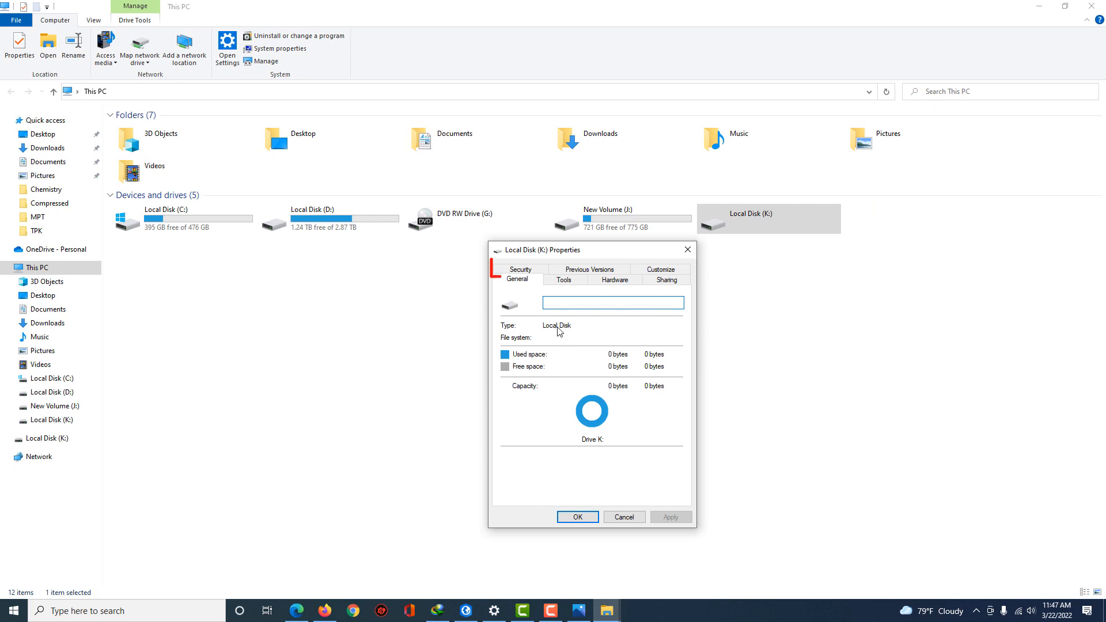
{"action": "left_click", "coordinate": [521, 270]}
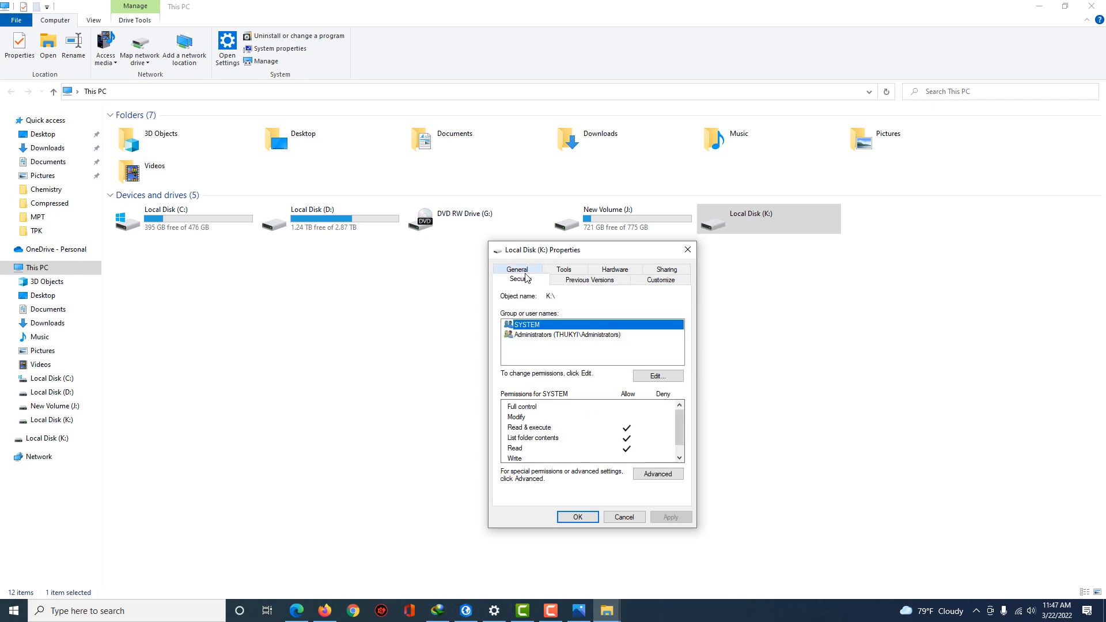
{"action": "left_click", "coordinate": [661, 478]}
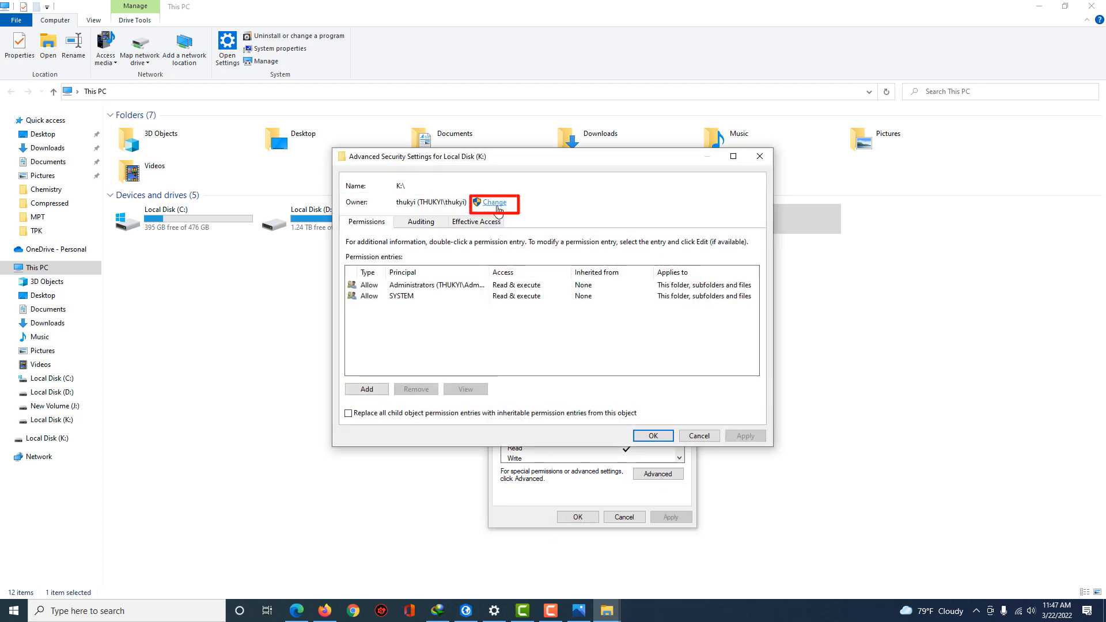
{"action": "left_click", "coordinate": [495, 205]}
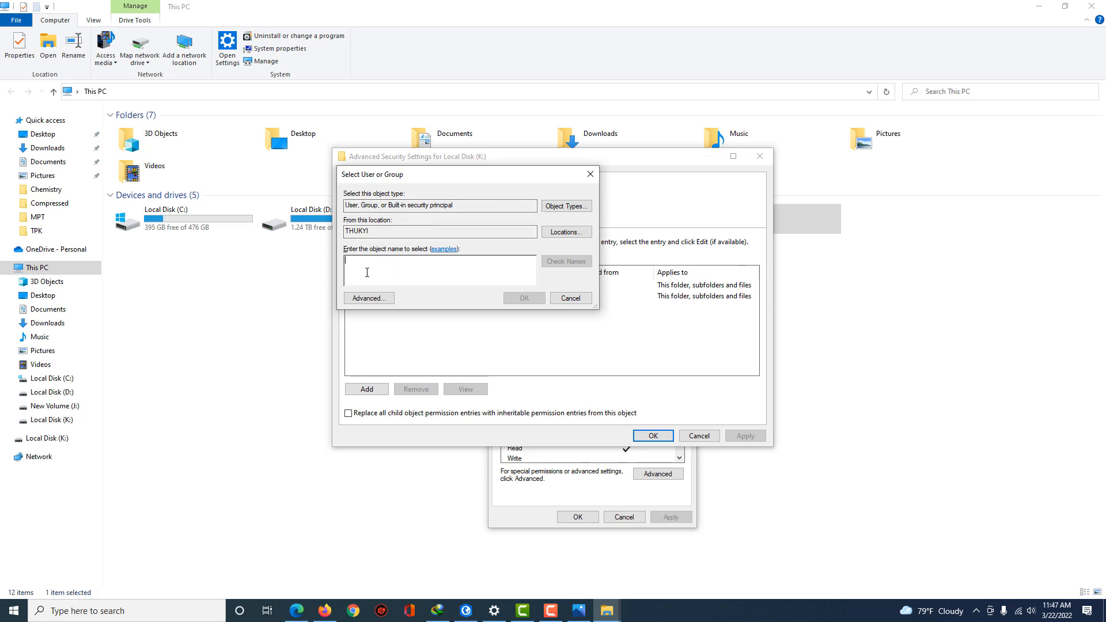
Look up the computer's device name in the system properties of This PC.
{"action": "left_click", "coordinate": [1047, 13]}
{"action": "left_click", "coordinate": [1047, 13]}
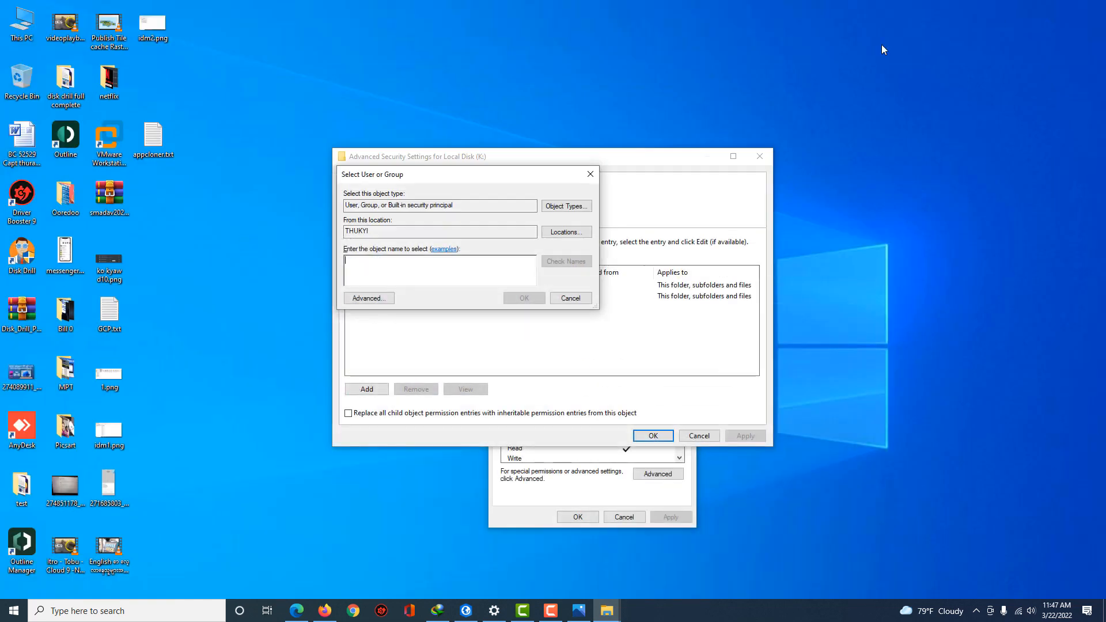
{"action": "right_click", "coordinate": [27, 37]}
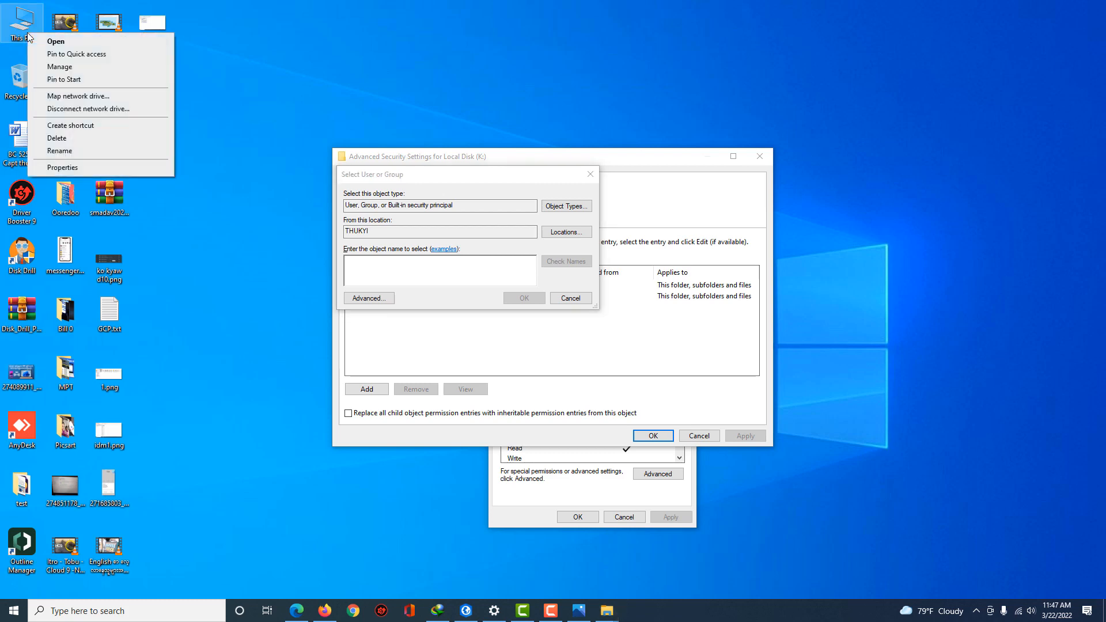
{"action": "left_click", "coordinate": [71, 170]}
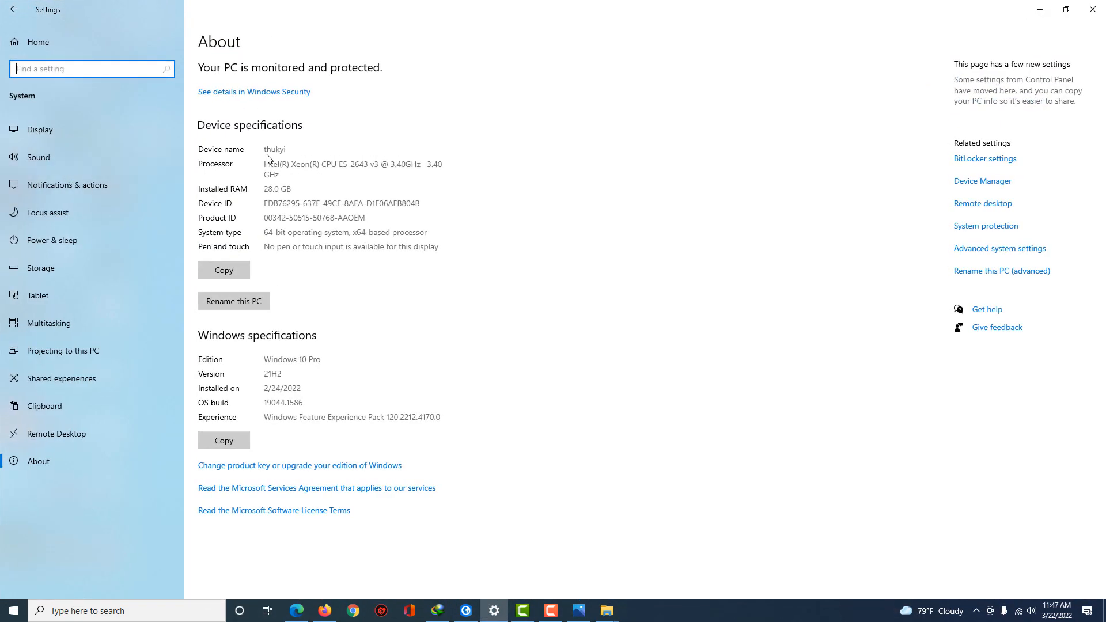
{"action": "left_click", "coordinate": [996, 279]}
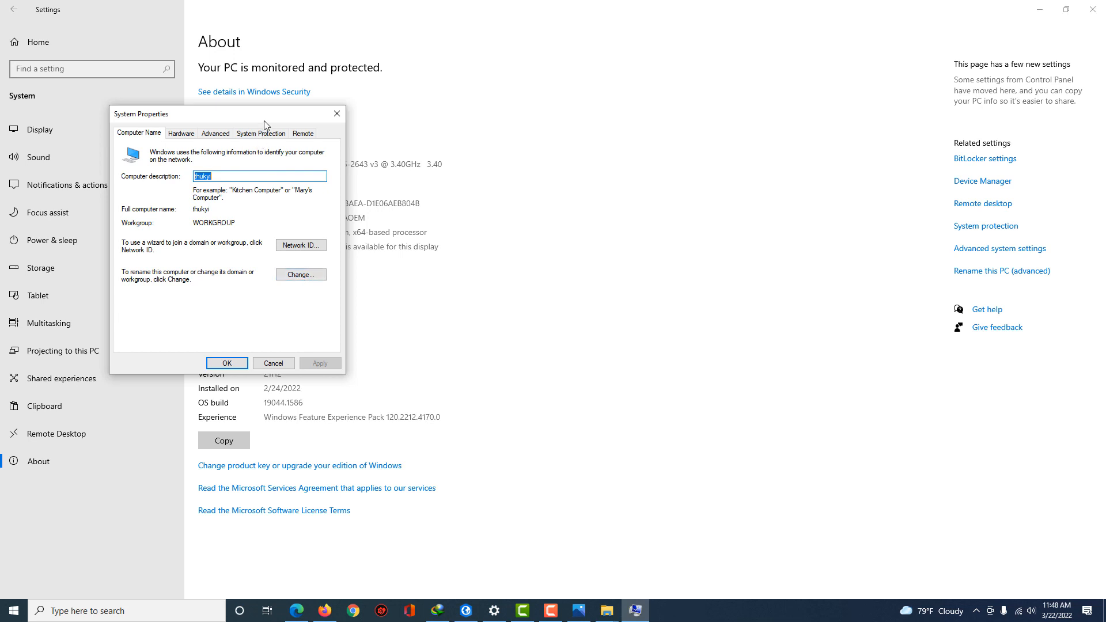
{"action": "left_click_drag", "start_coordinate": [272, 118], "coordinate": [720, 178]}
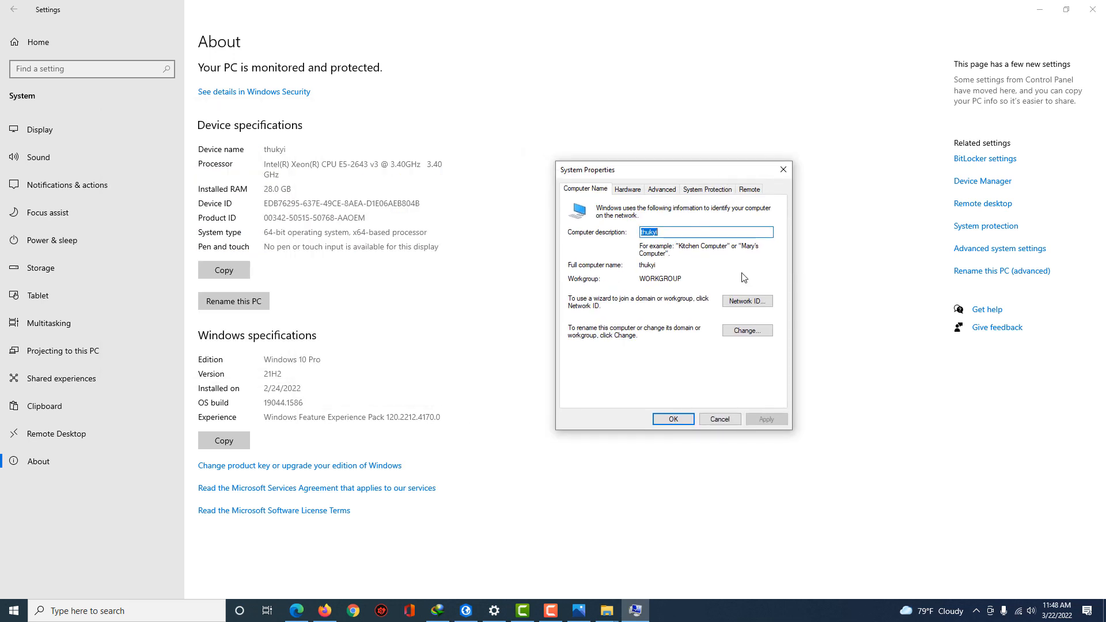
{"action": "left_click", "coordinate": [747, 331]}
{"action": "type", "text": "th"}
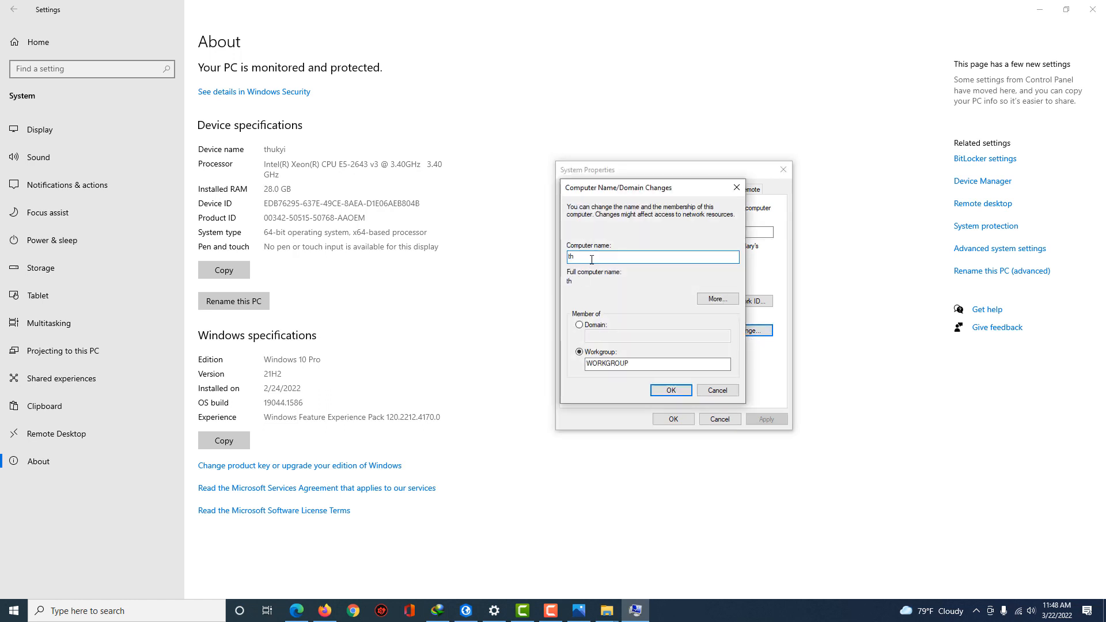
{"action": "type", "text": "u"}
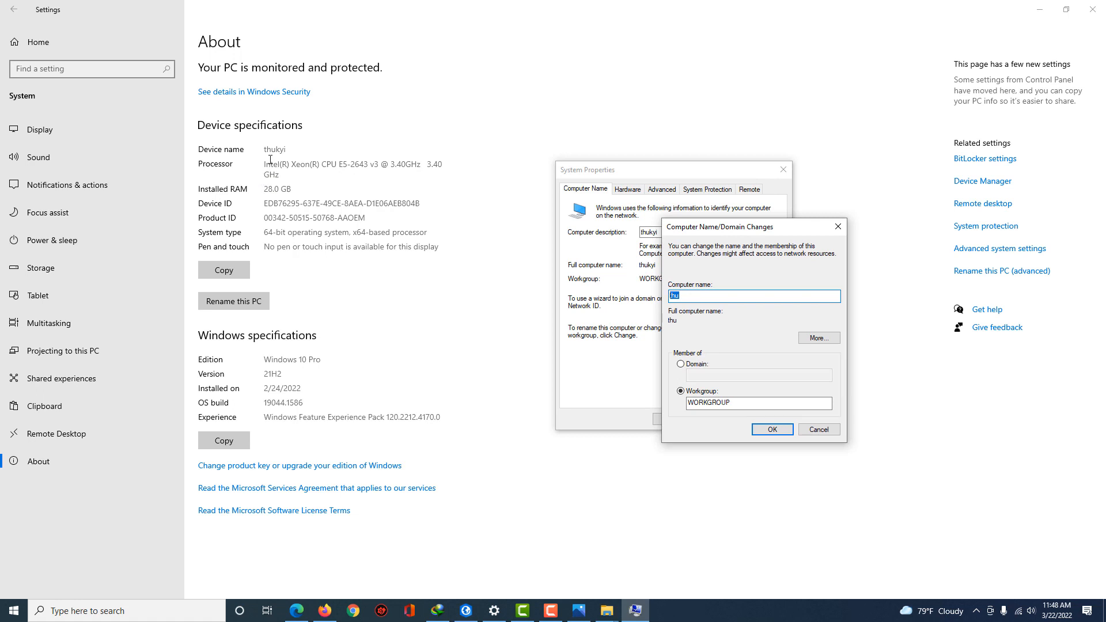
{"action": "left_click", "coordinate": [691, 298]}
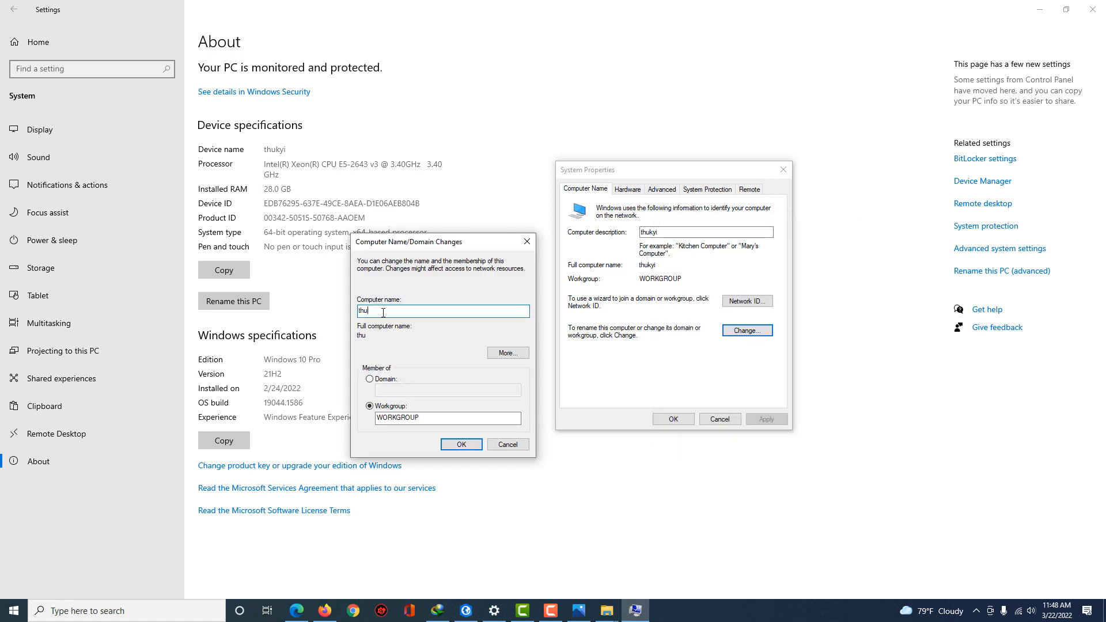
{"action": "left_click", "coordinate": [502, 447]}
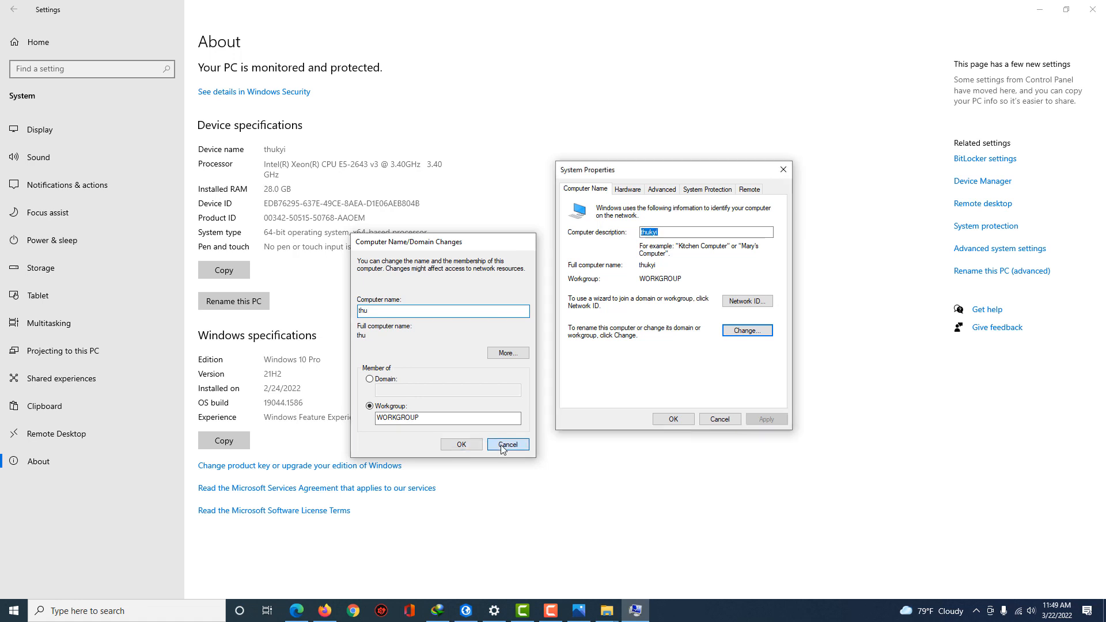
{"action": "left_click", "coordinate": [719, 419]}
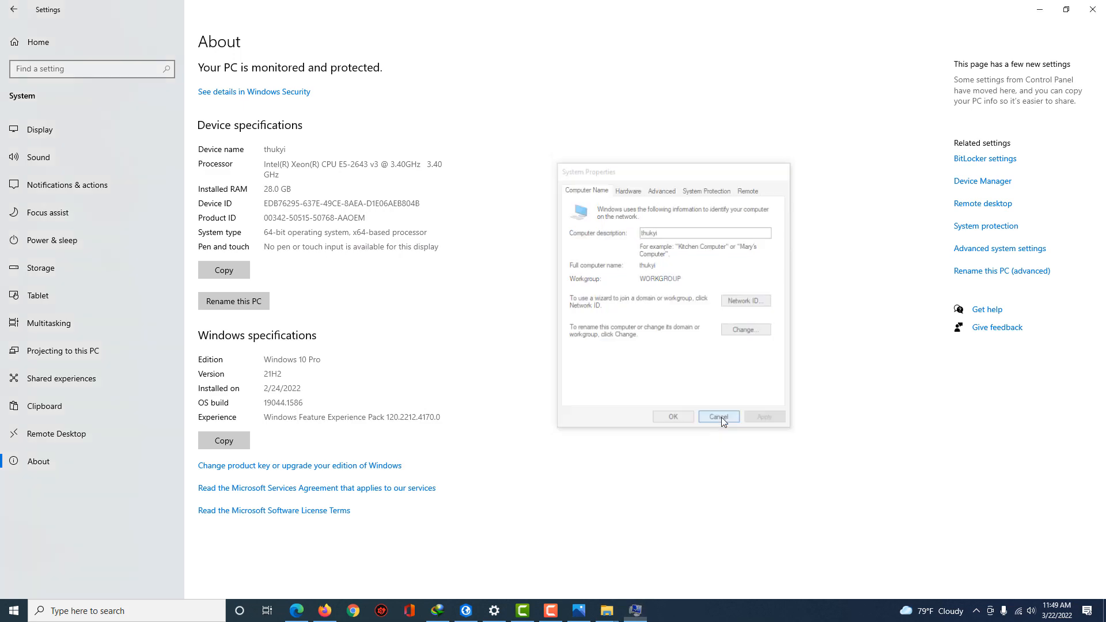
Set the owner of Local Disk (K:) to the computer's user account with its name checked, apply it, and close the drive's properties.
{"action": "left_click", "coordinate": [1040, 10]}
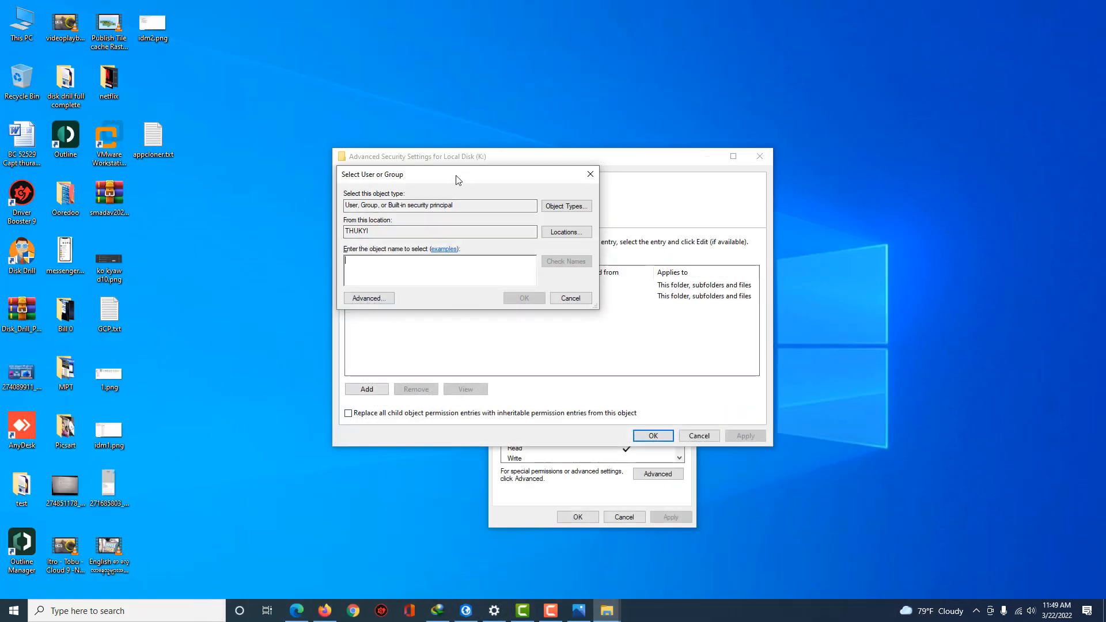
{"action": "left_click_drag", "start_coordinate": [452, 184], "coordinate": [651, 275]}
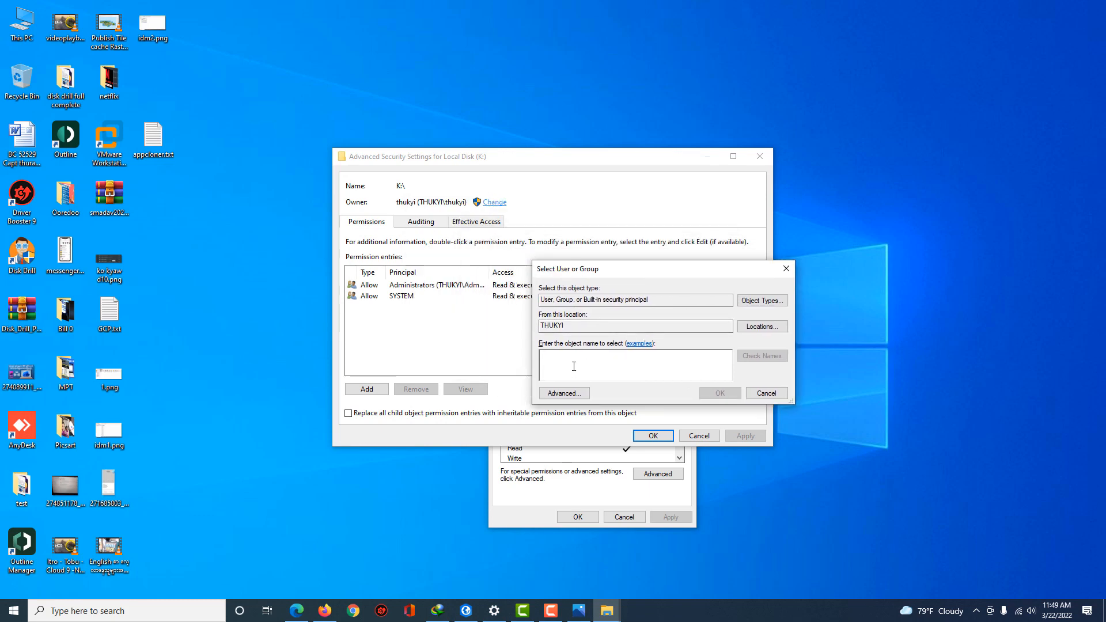
{"action": "type", "text": "thukyi"}
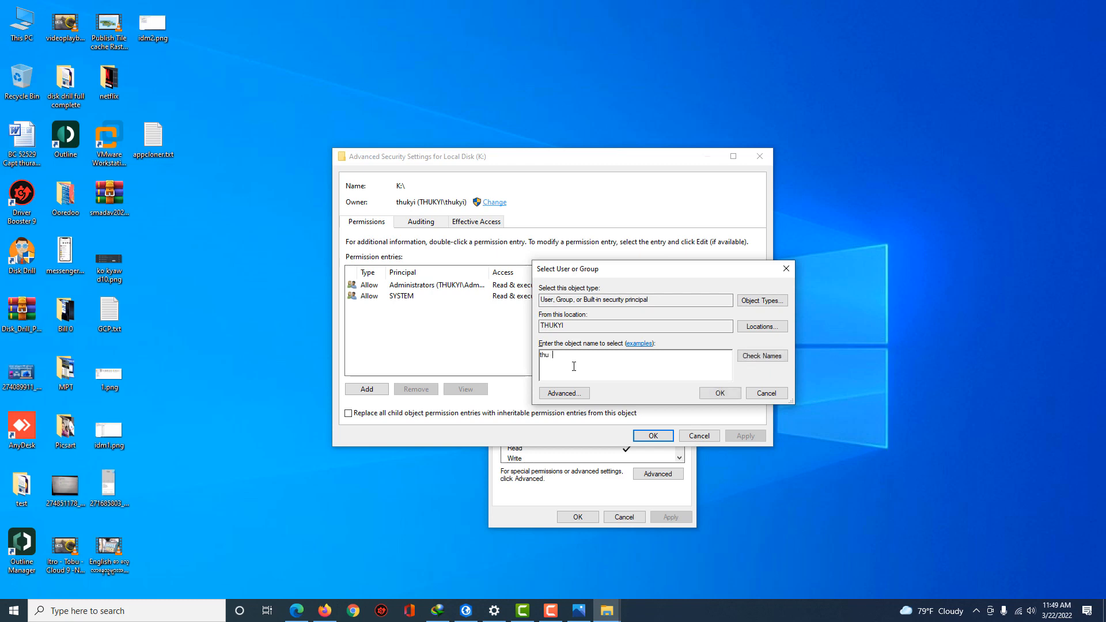
{"action": "left_click", "coordinate": [758, 360]}
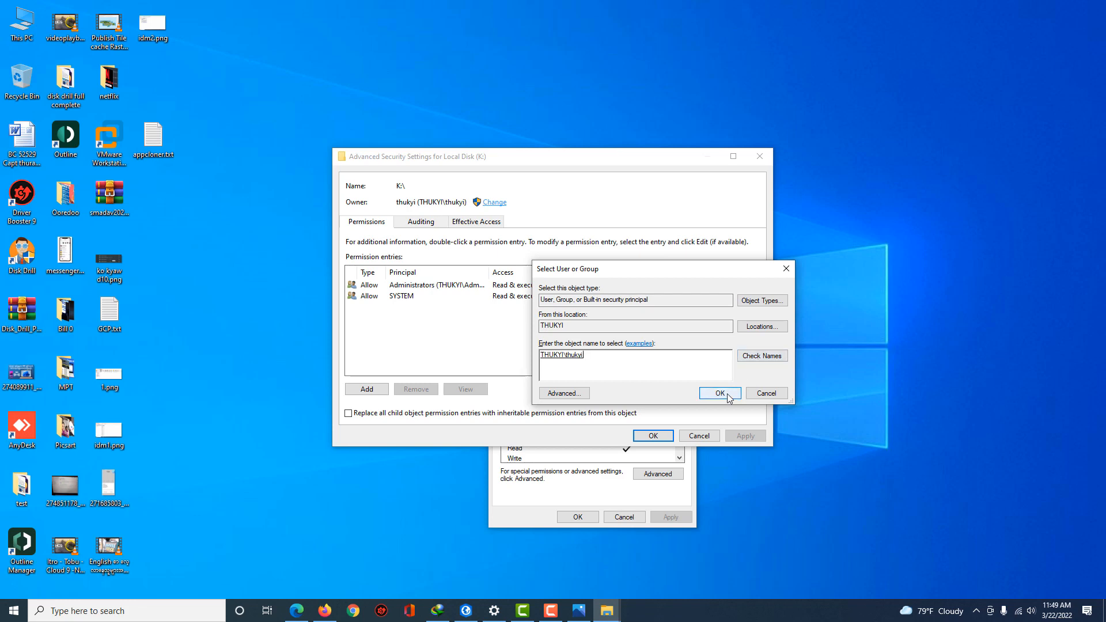
{"action": "left_click", "coordinate": [737, 396]}
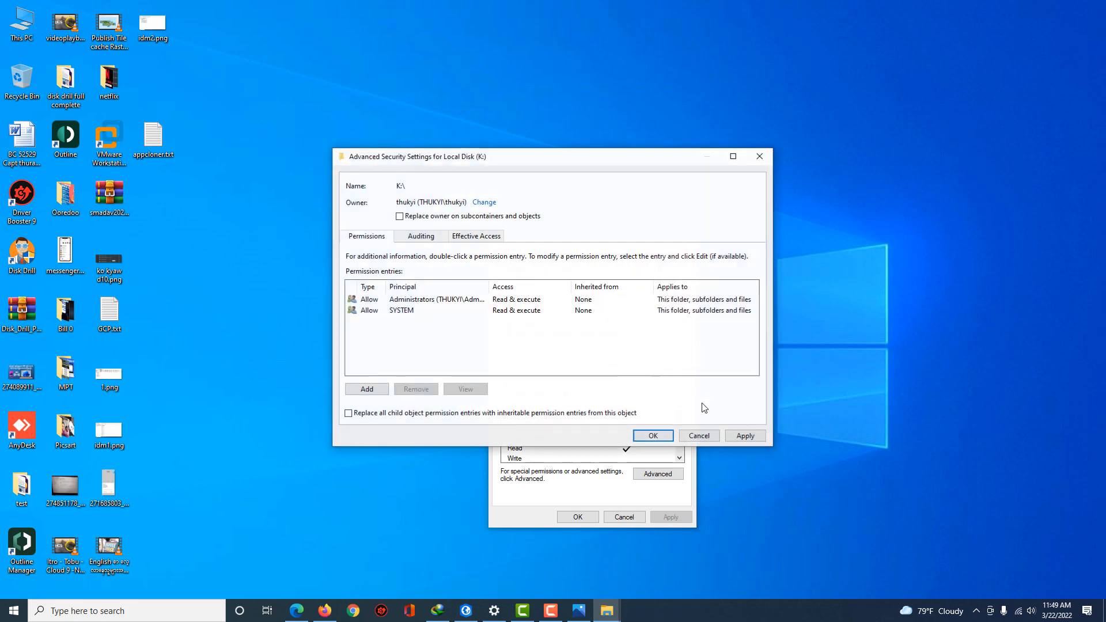
{"action": "left_click", "coordinate": [743, 437]}
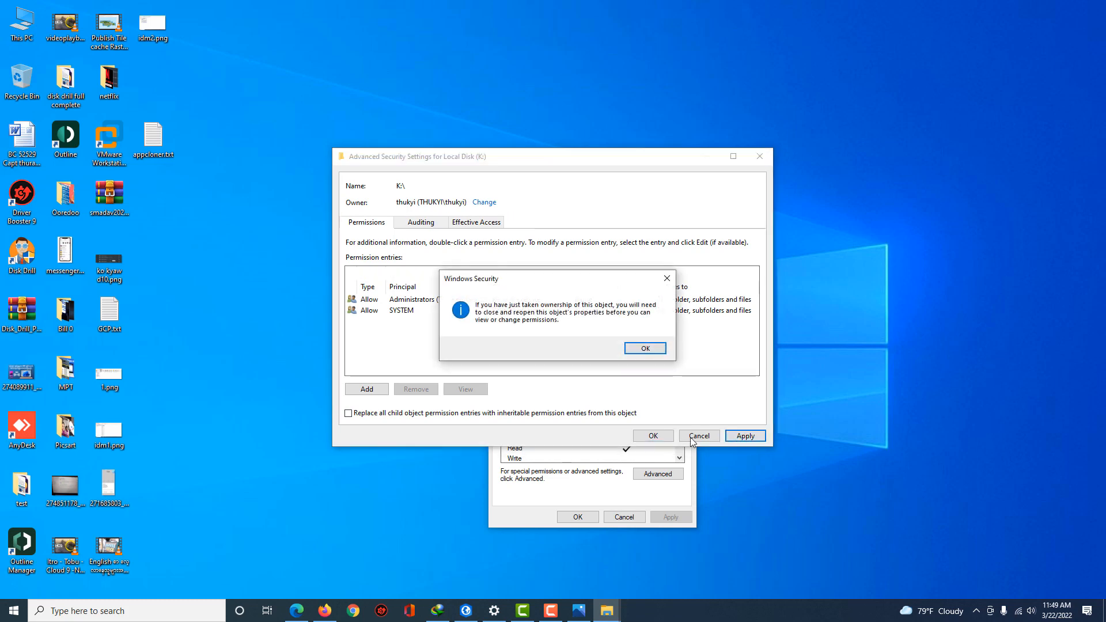
{"action": "left_click", "coordinate": [646, 349]}
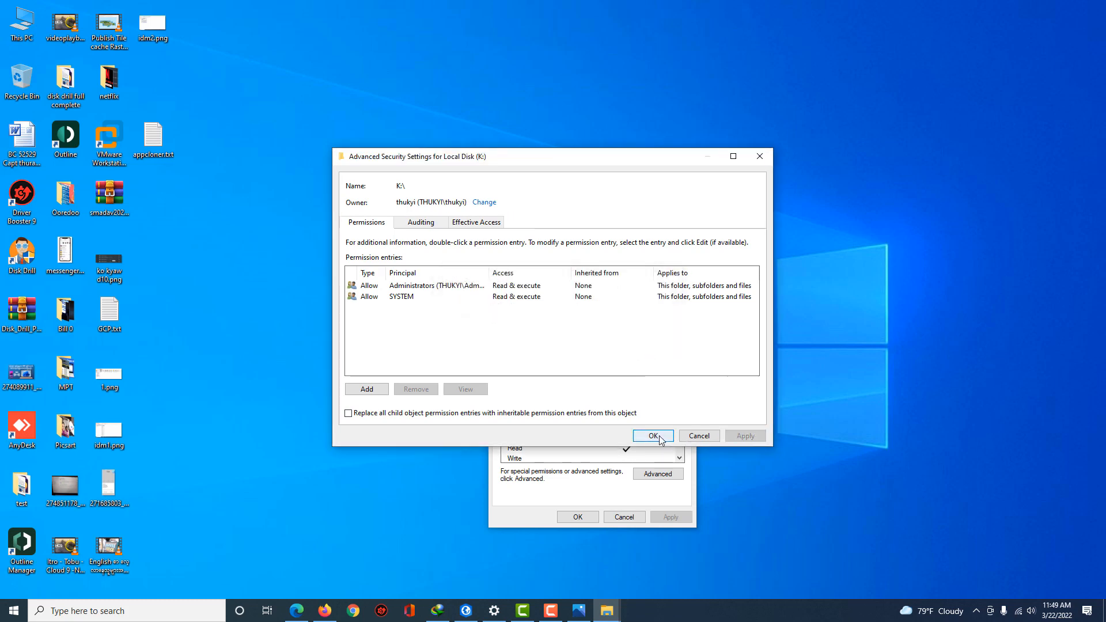
{"action": "left_click", "coordinate": [654, 436]}
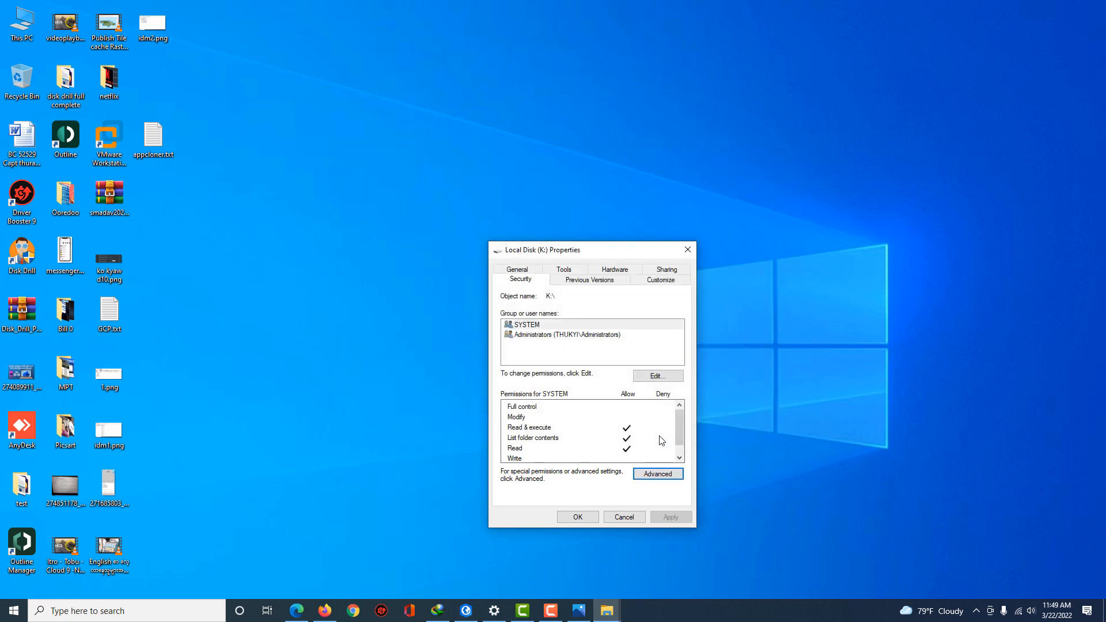
{"action": "left_click", "coordinate": [688, 250]}
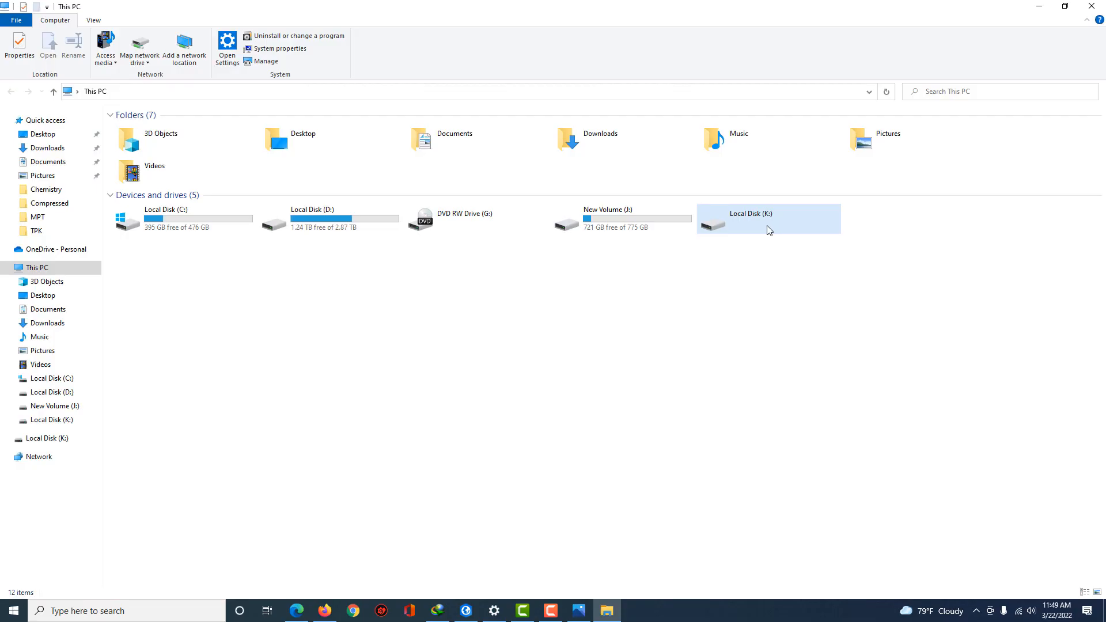
Remove the SYSTEM and Administrators entries from the security permissions of Local Disk (K:).
{"action": "right_click", "coordinate": [767, 226]}
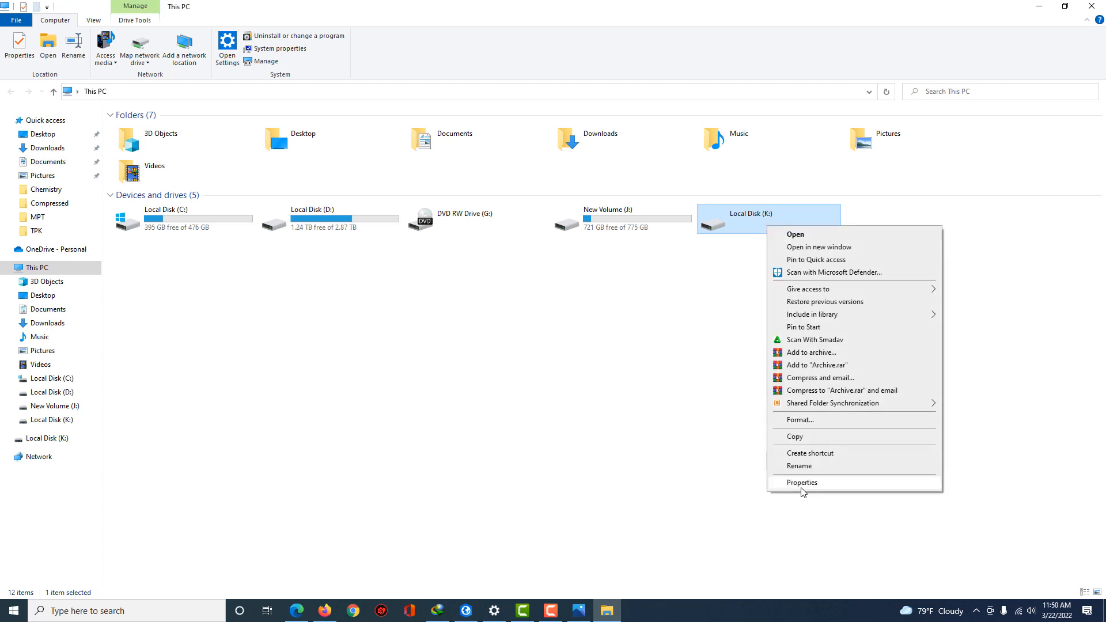
{"action": "left_click", "coordinate": [802, 482]}
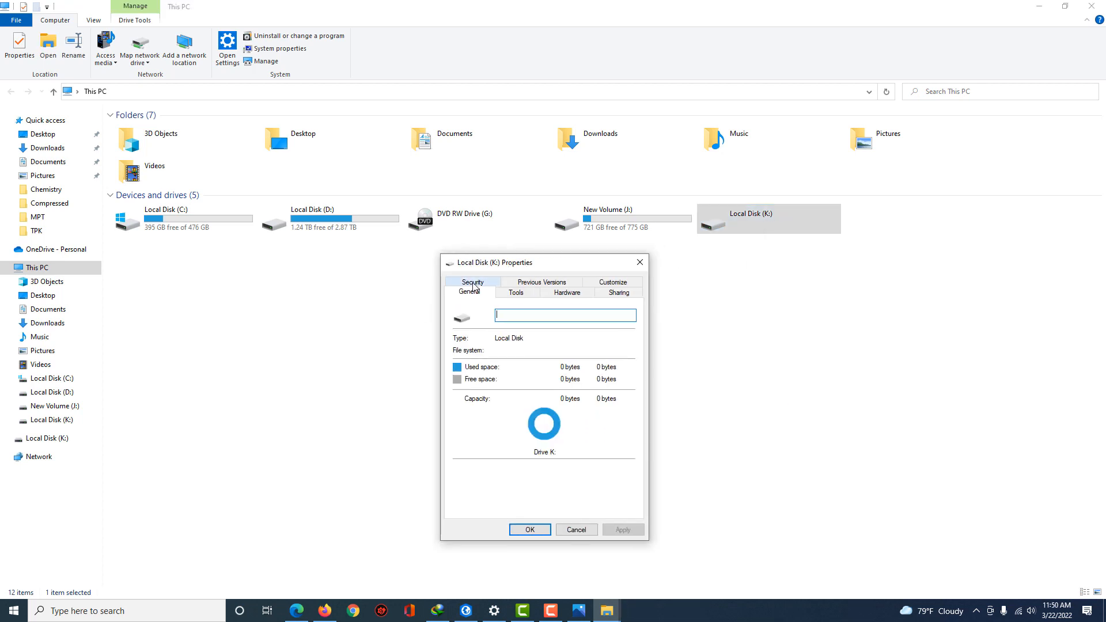
{"action": "left_click", "coordinate": [472, 283]}
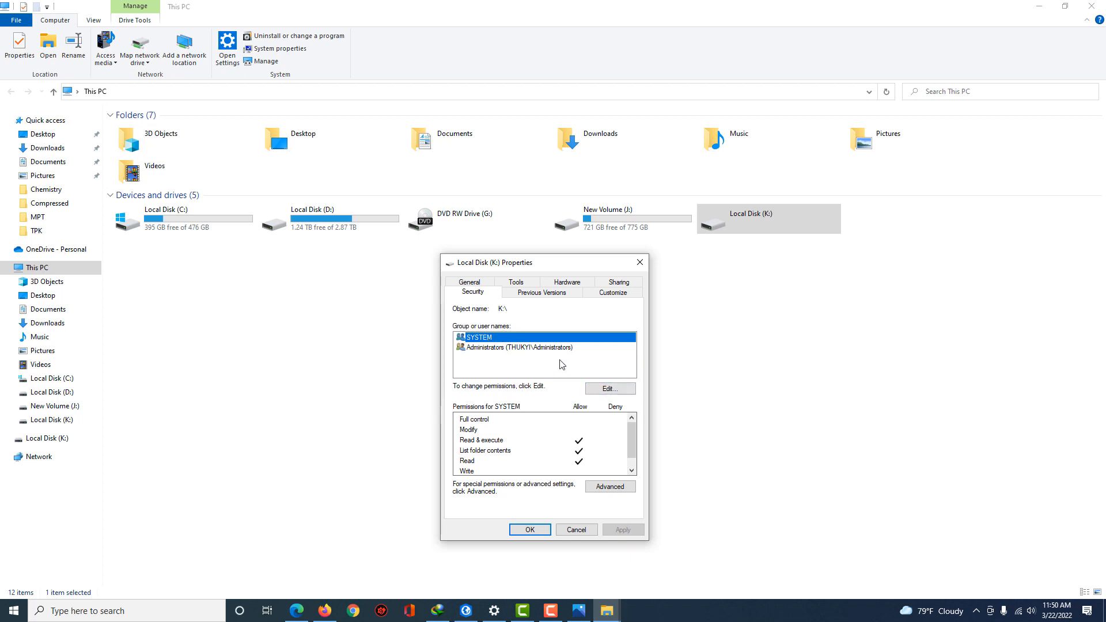
{"action": "left_click", "coordinate": [610, 389]}
{"action": "left_click_drag", "start_coordinate": [593, 324], "coordinate": [841, 274]}
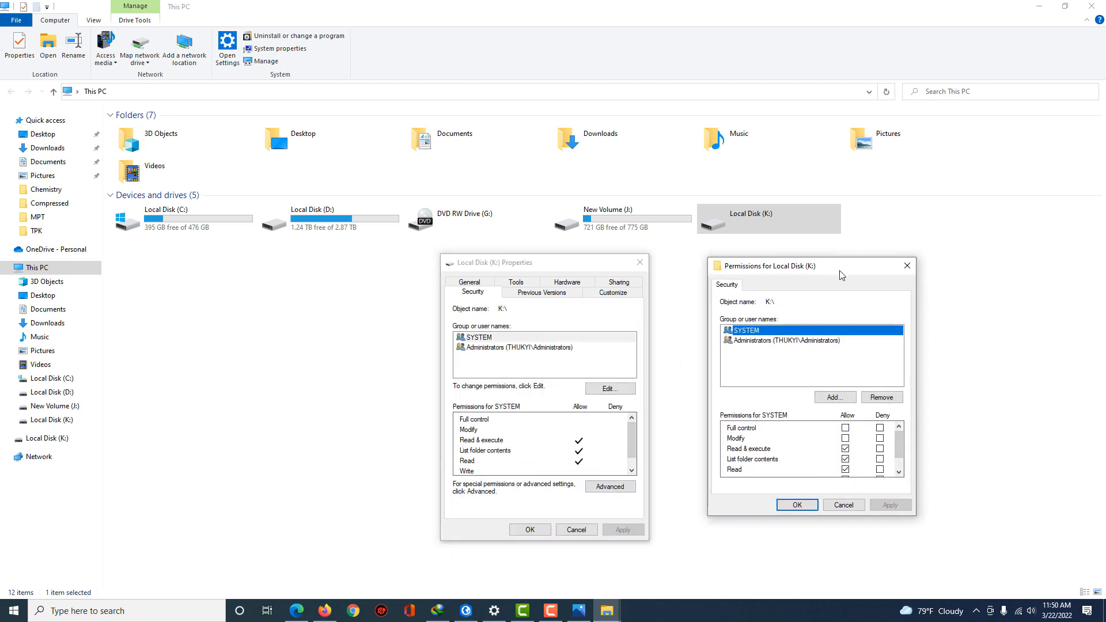
{"action": "left_click", "coordinate": [881, 397]}
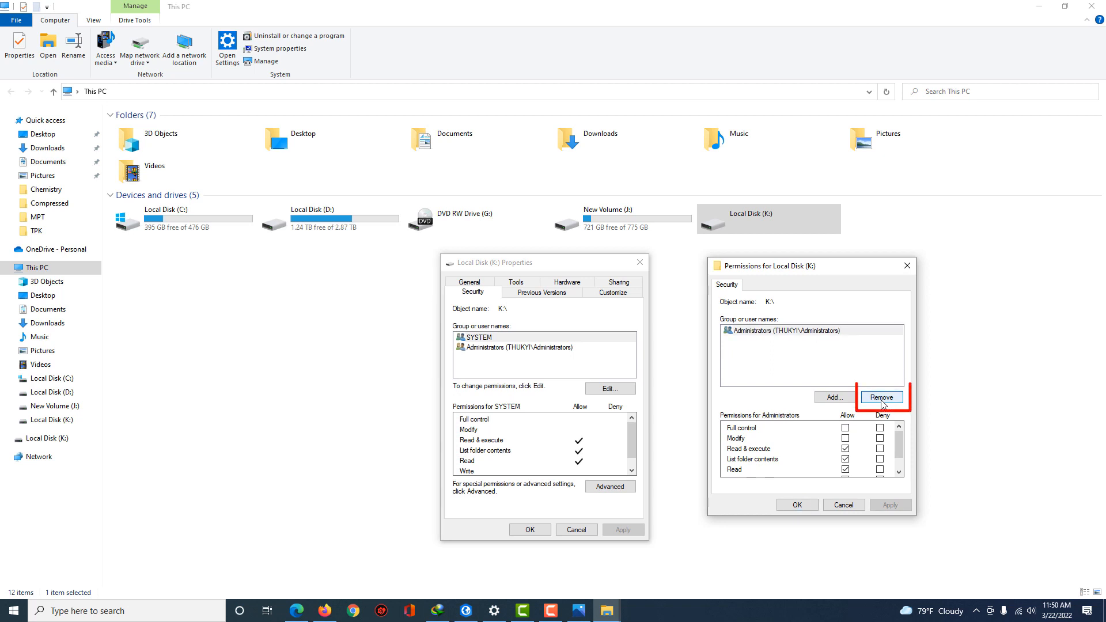
{"action": "left_click", "coordinate": [784, 334]}
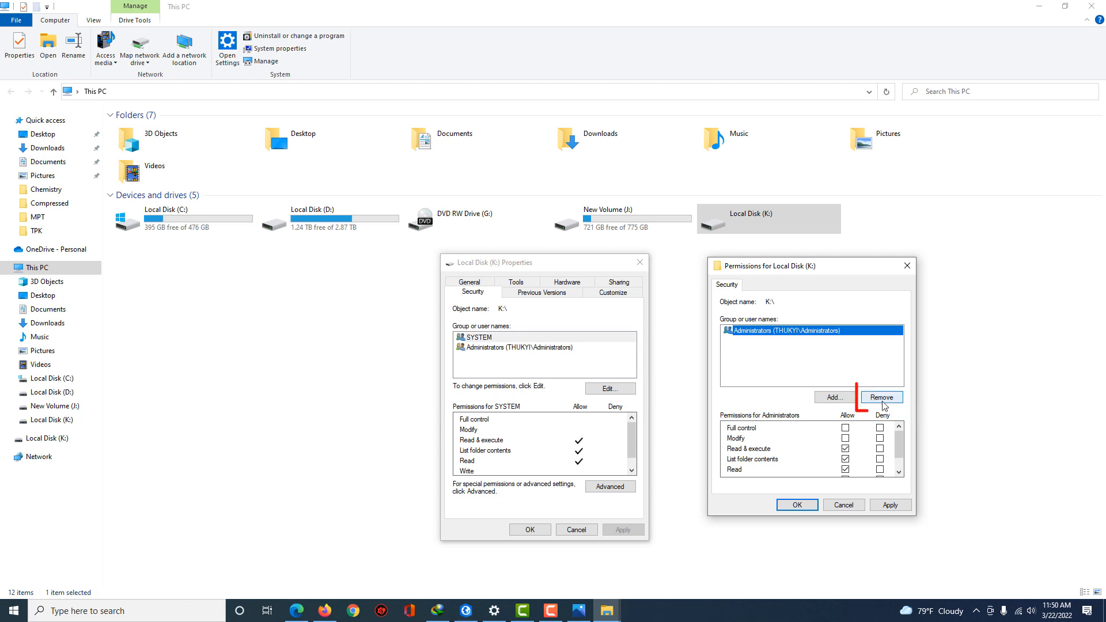
{"action": "left_click", "coordinate": [883, 399]}
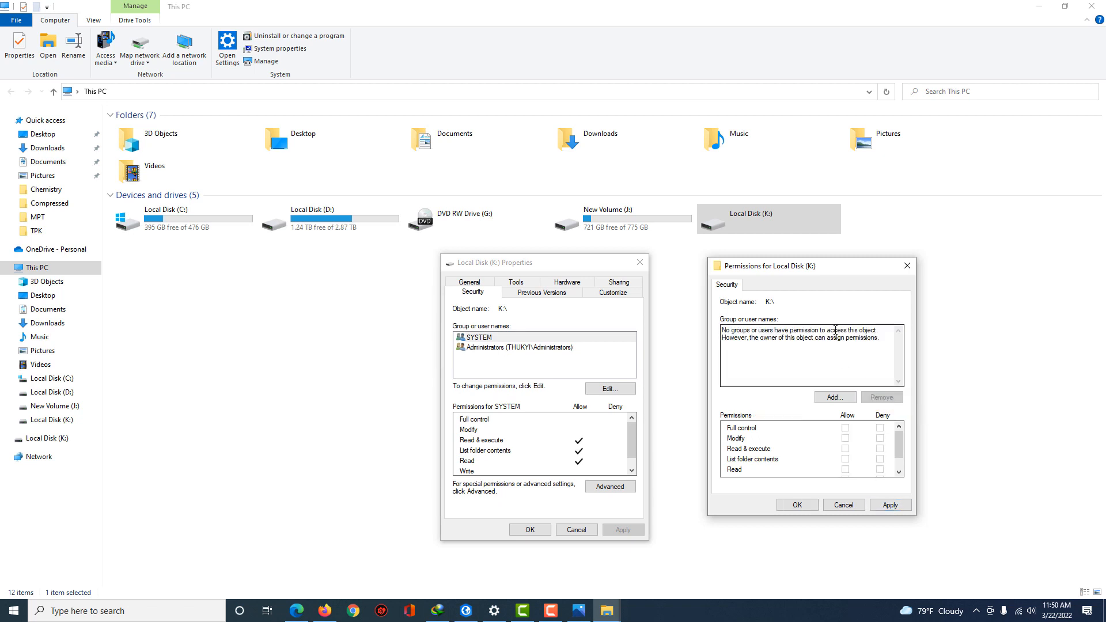
Add the computer's user account, with its name checked, to the security permissions of Local Disk (K:).
{"action": "left_click", "coordinate": [833, 399]}
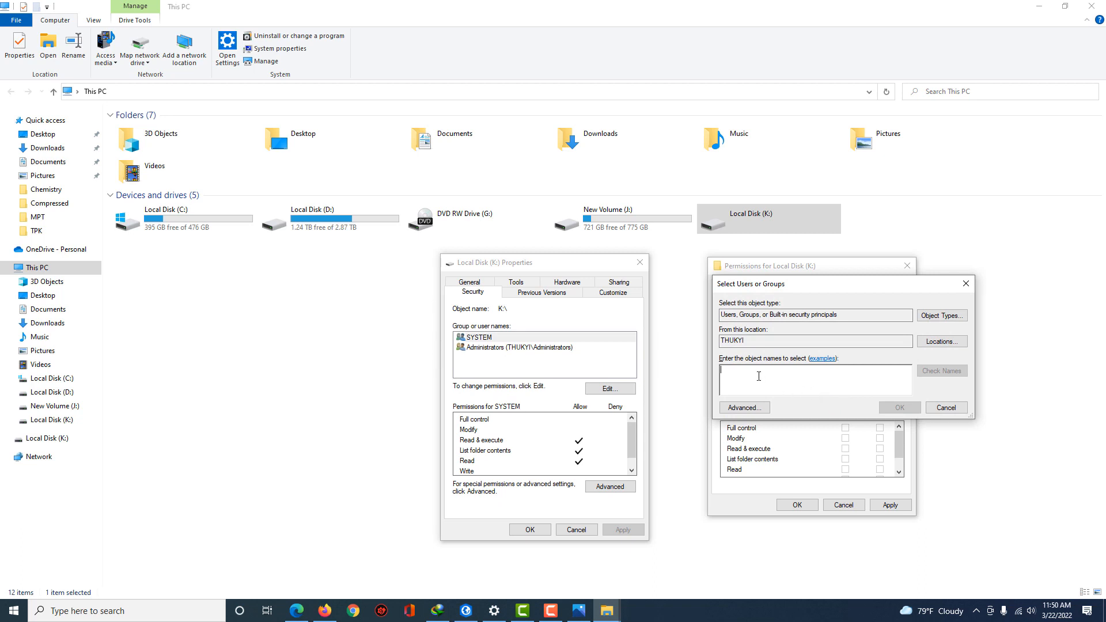
{"action": "type", "text": "thu"}
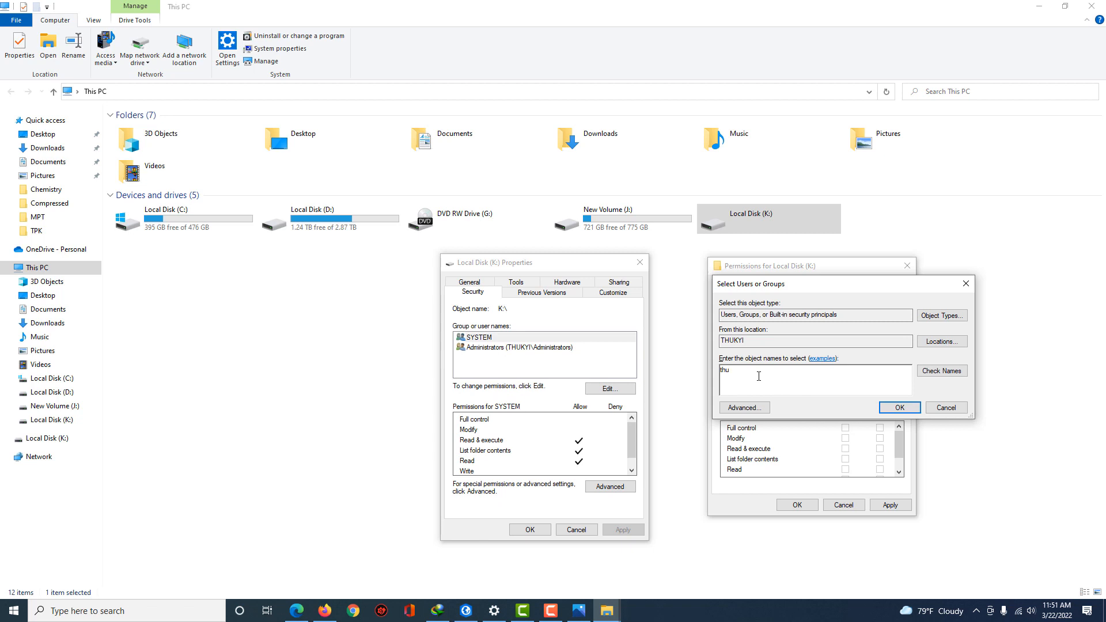
{"action": "type", "text": "kyi"}
{"action": "left_click", "coordinate": [942, 373]}
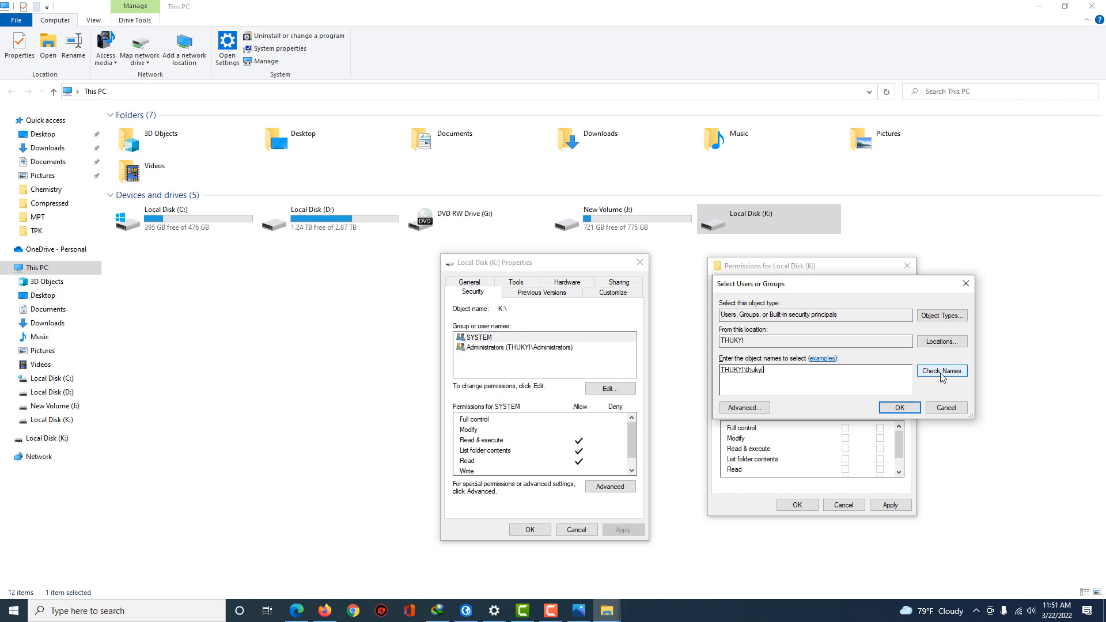
{"action": "left_click", "coordinate": [899, 408]}
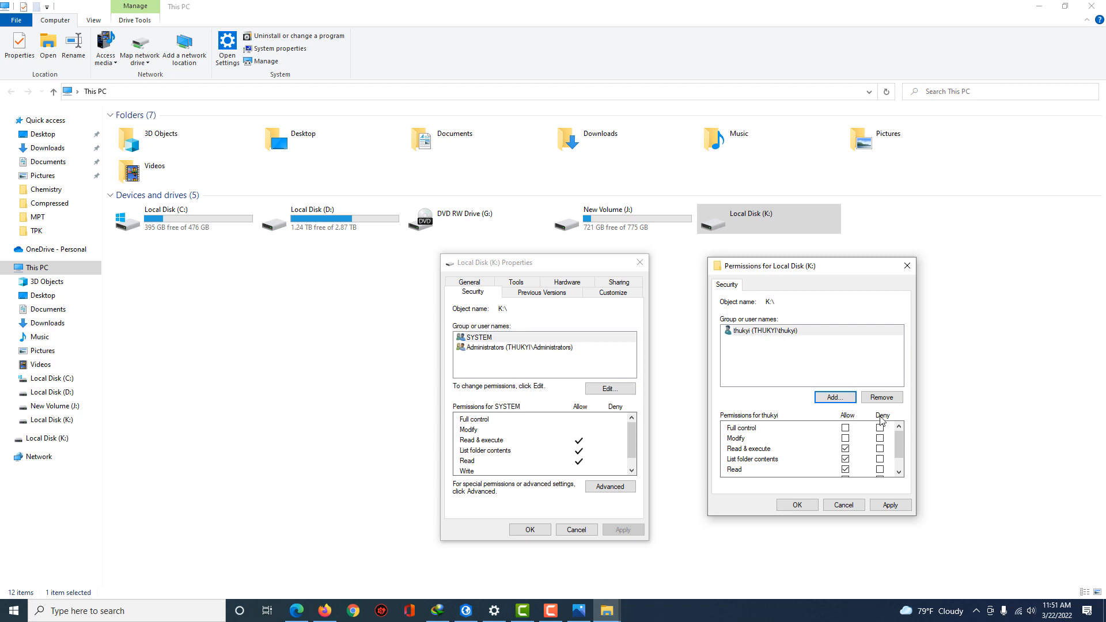
Allow the added account Full control of Local Disk (K:) and apply the permissions, continuing past every access error.
{"action": "left_click", "coordinate": [845, 429]}
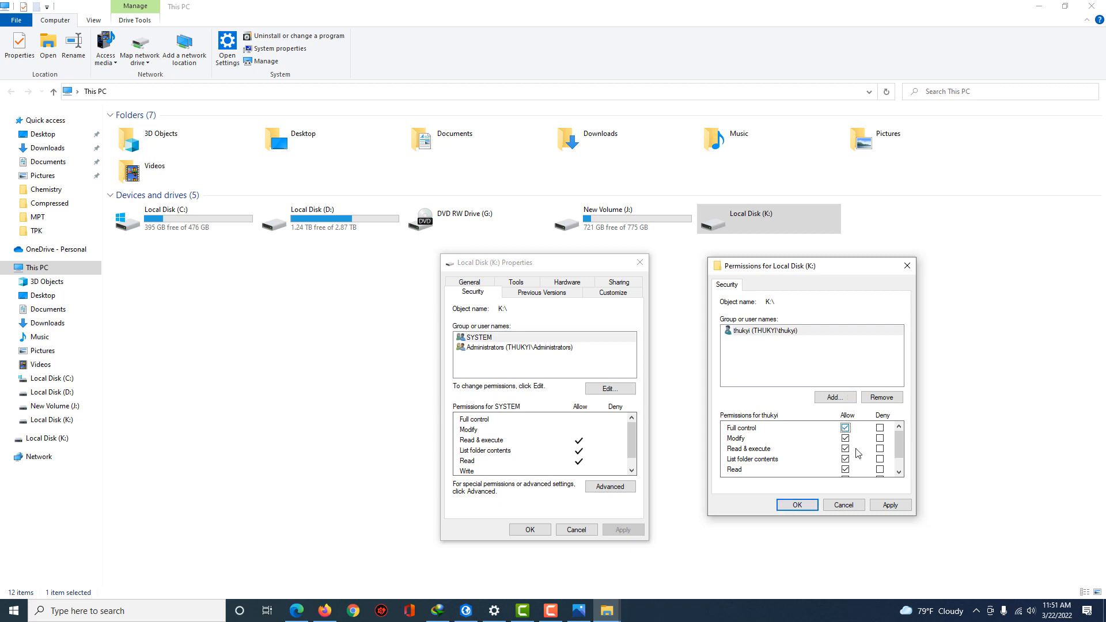
{"action": "left_click", "coordinate": [890, 505]}
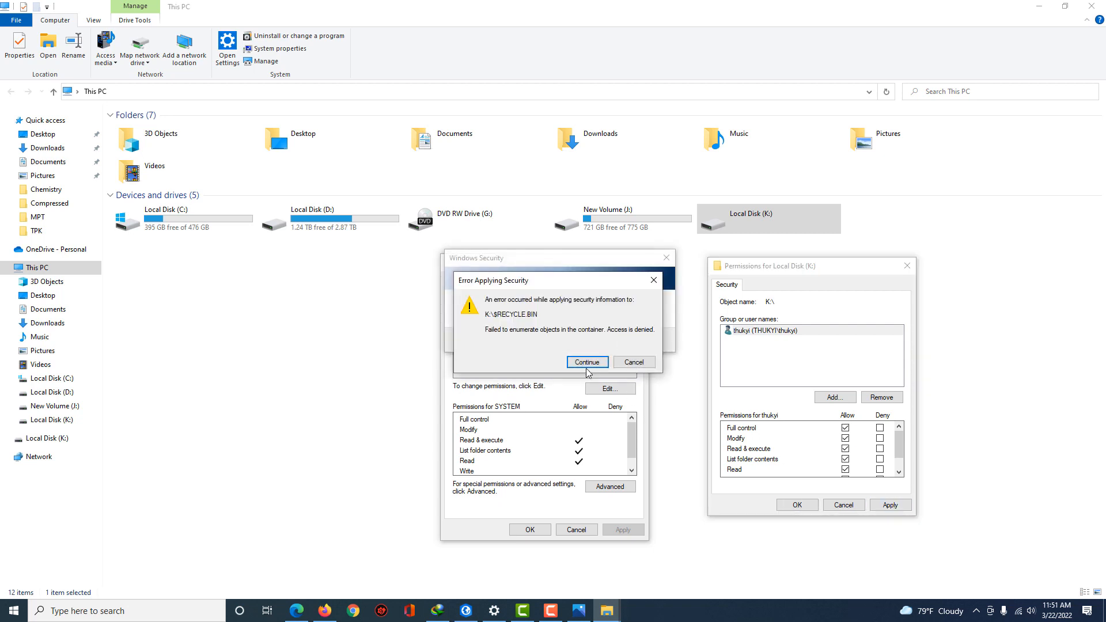
{"action": "left_click", "coordinate": [586, 362]}
{"action": "left_click", "coordinate": [586, 363]}
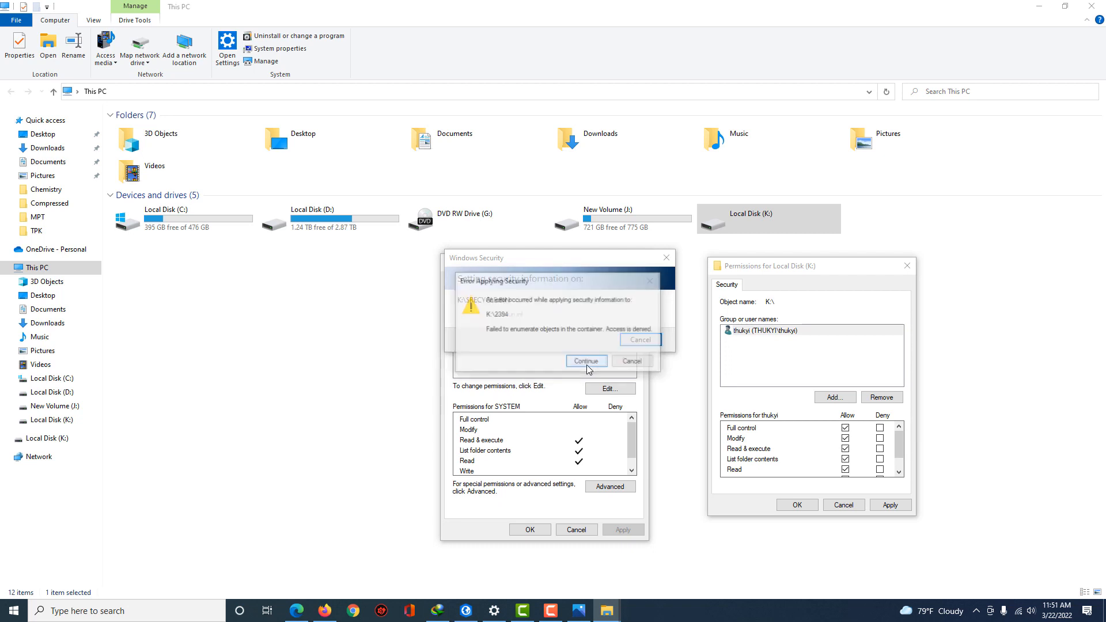
{"action": "left_click", "coordinate": [586, 363]}
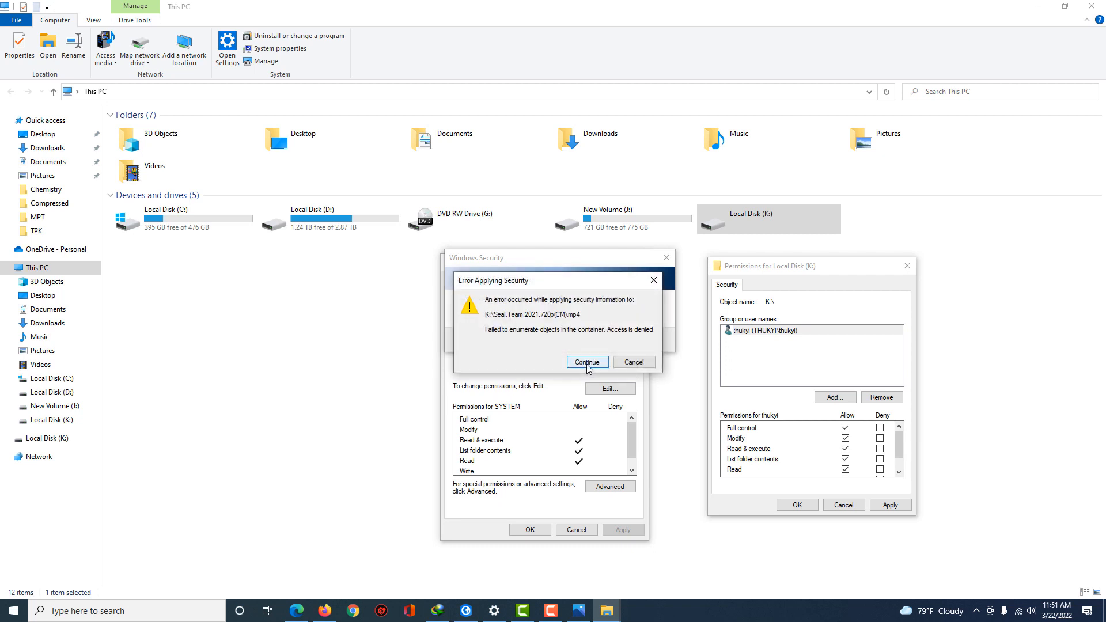
{"action": "left_click", "coordinate": [586, 363]}
{"action": "left_click", "coordinate": [586, 363]}
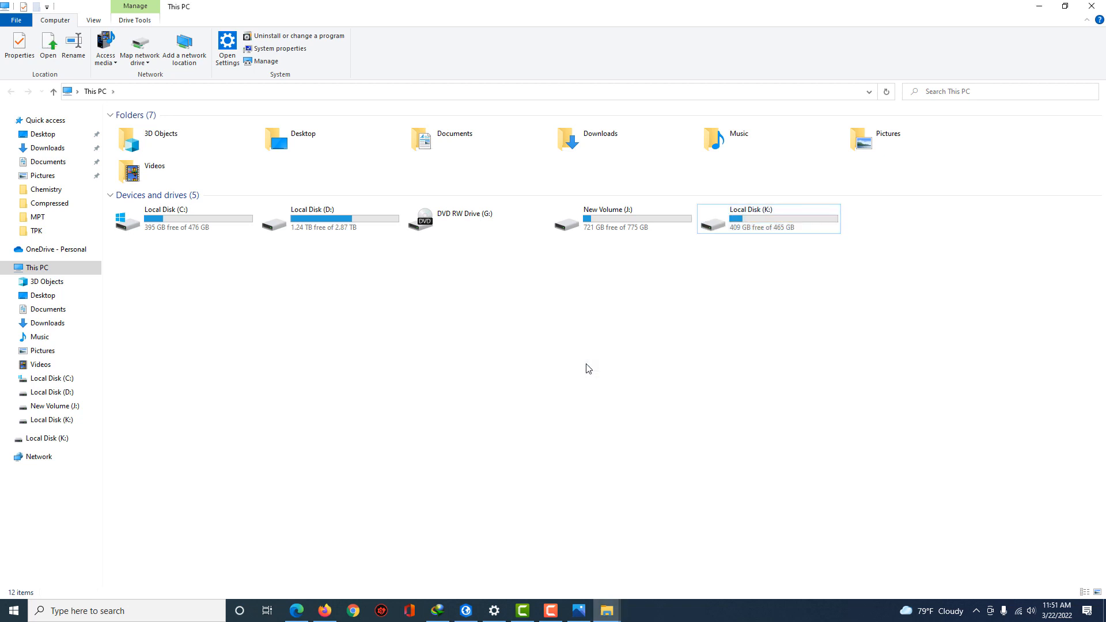
{"action": "left_click", "coordinate": [588, 368]}
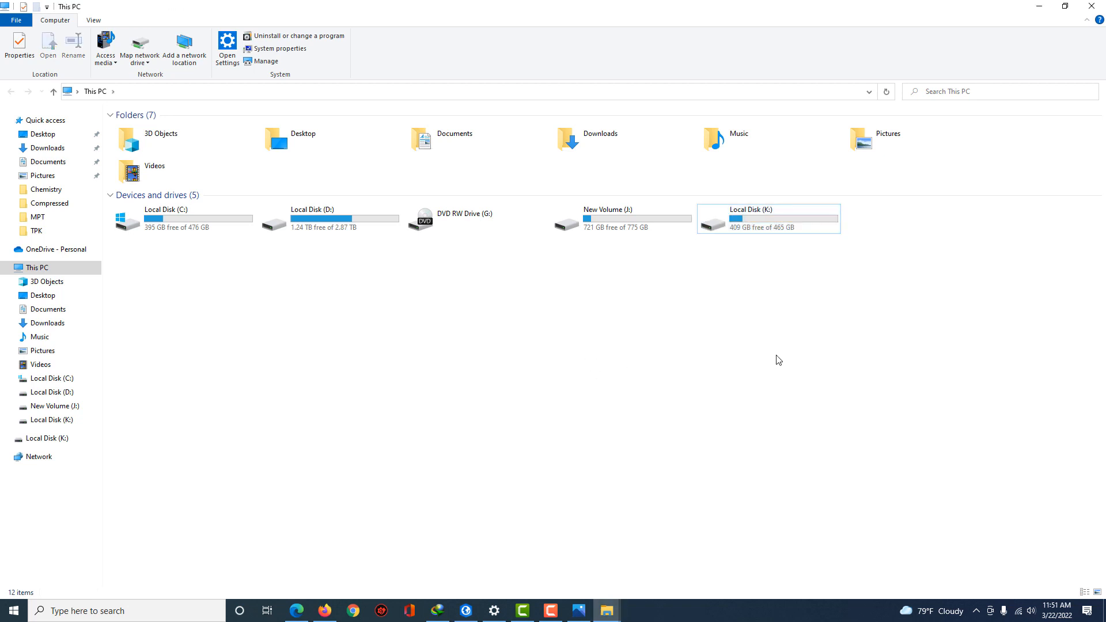
Open Local Disk (K:) repeatedly from This PC to check access to its files and folders.
{"action": "left_click", "coordinate": [772, 229]}
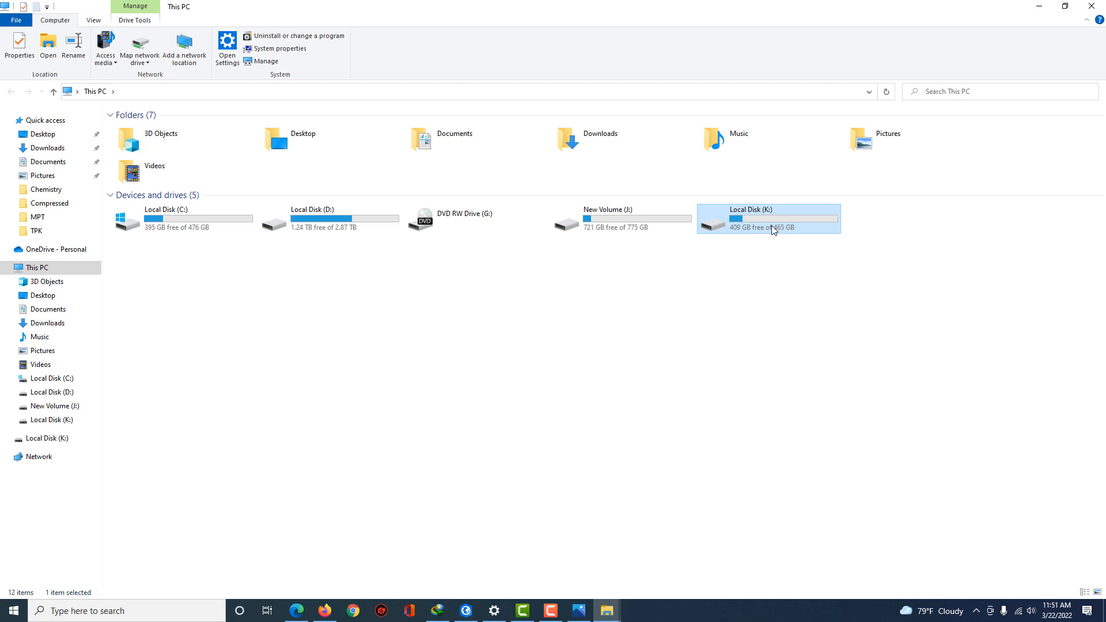
{"action": "double_click", "coordinate": [772, 226]}
{"action": "left_click", "coordinate": [11, 92]}
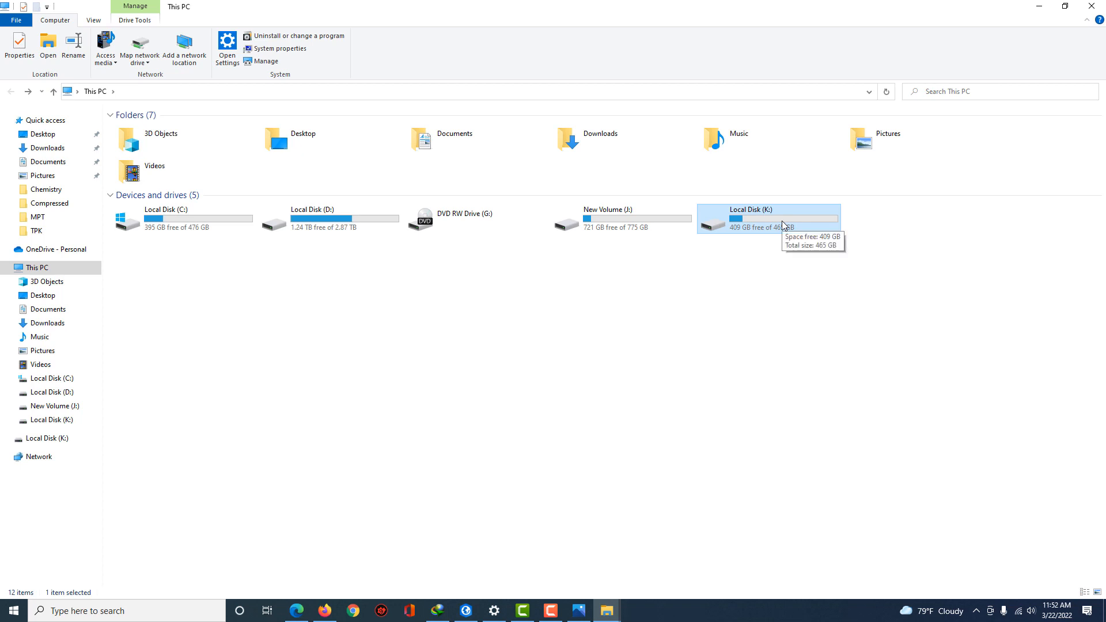
{"action": "double_click", "coordinate": [782, 221]}
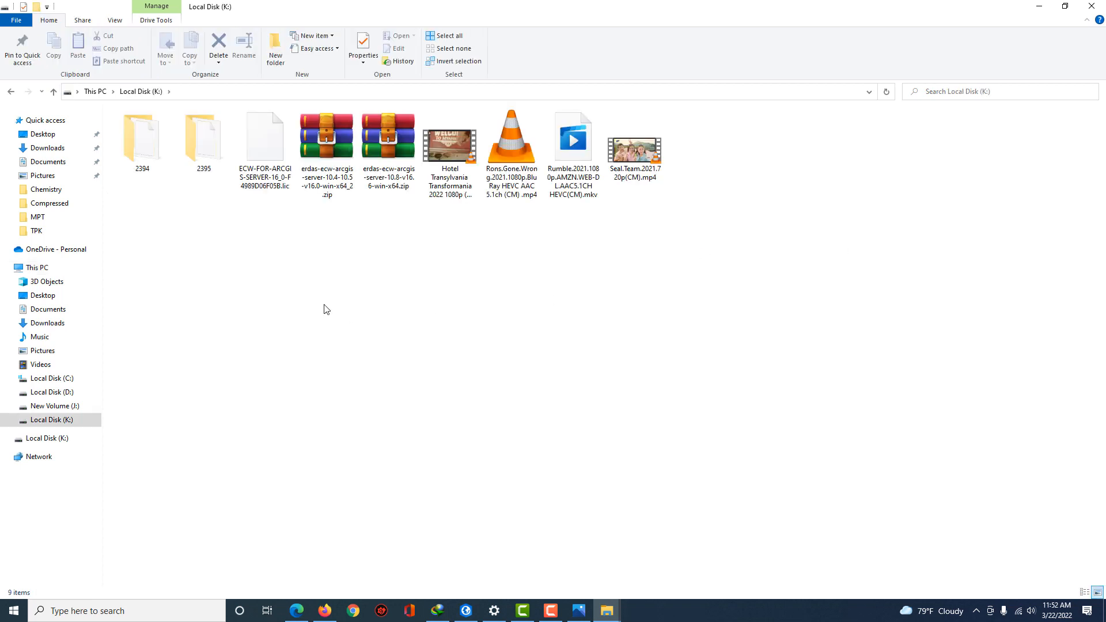
{"action": "left_click", "coordinate": [11, 92]}
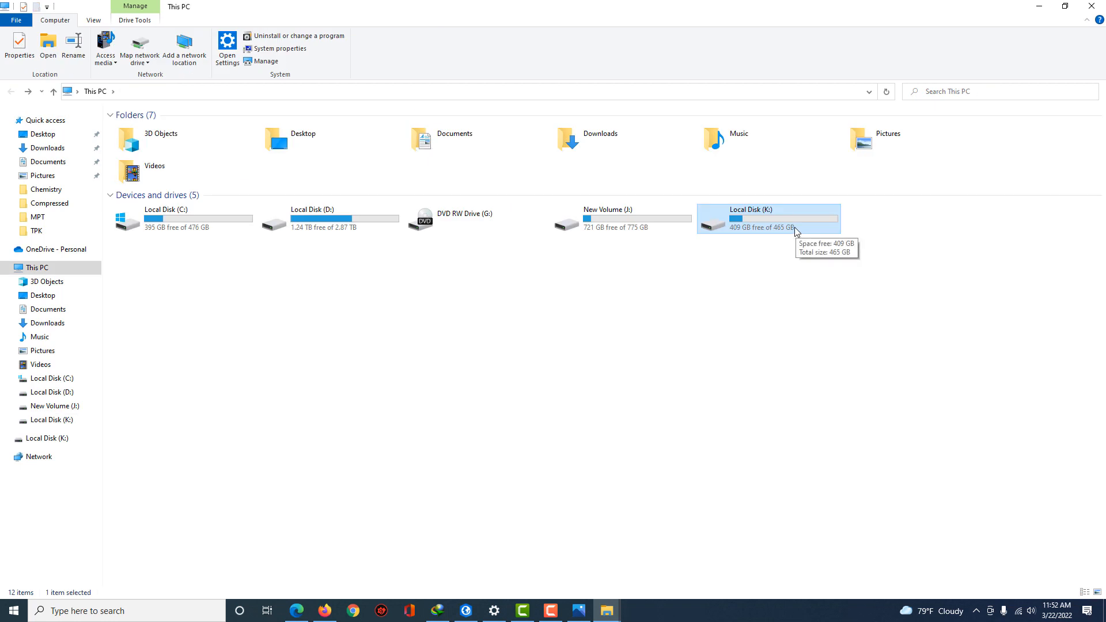
{"action": "double_click", "coordinate": [794, 227]}
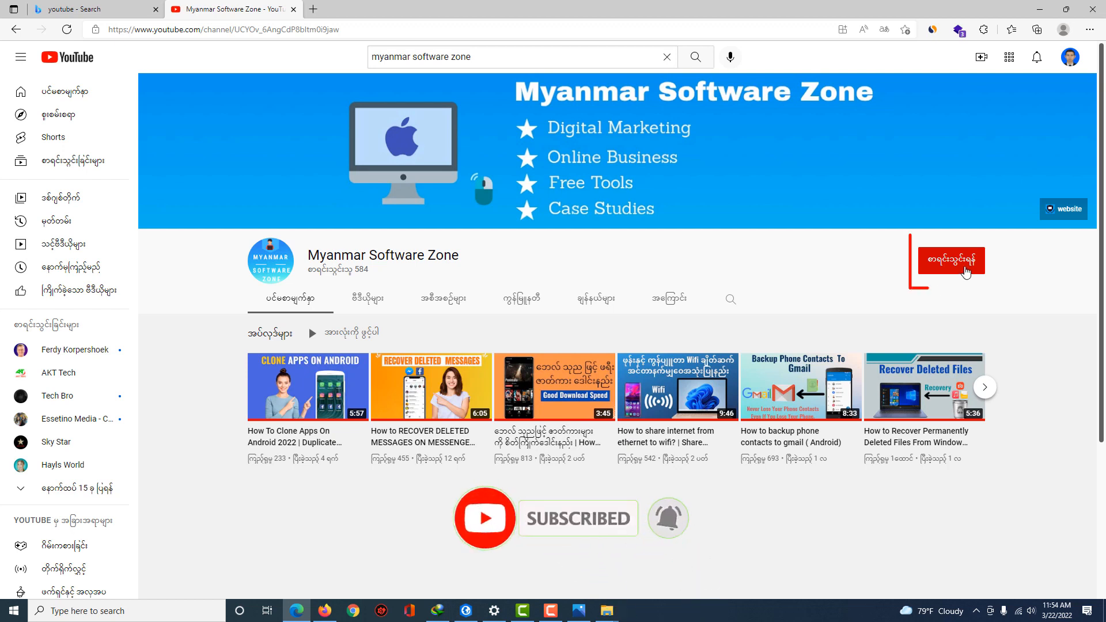
In the YouTube browser window, subscribe to the Myanmar Software Zone channel and turn on all its notifications.
{"action": "left_click", "coordinate": [966, 271]}
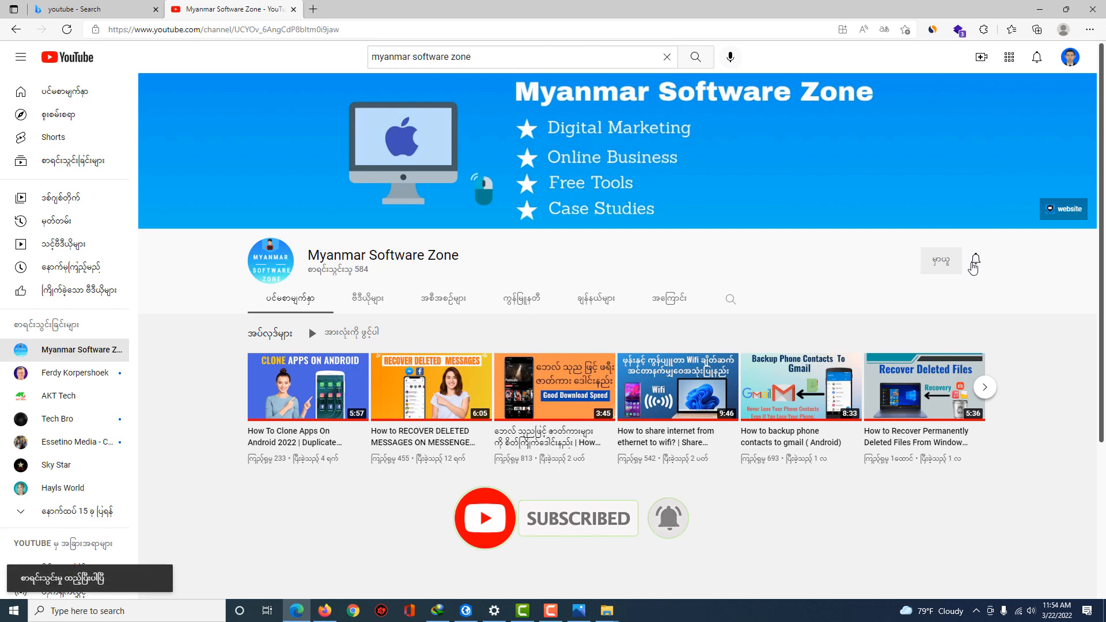
{"action": "left_click", "coordinate": [975, 260]}
{"action": "left_click", "coordinate": [988, 284]}
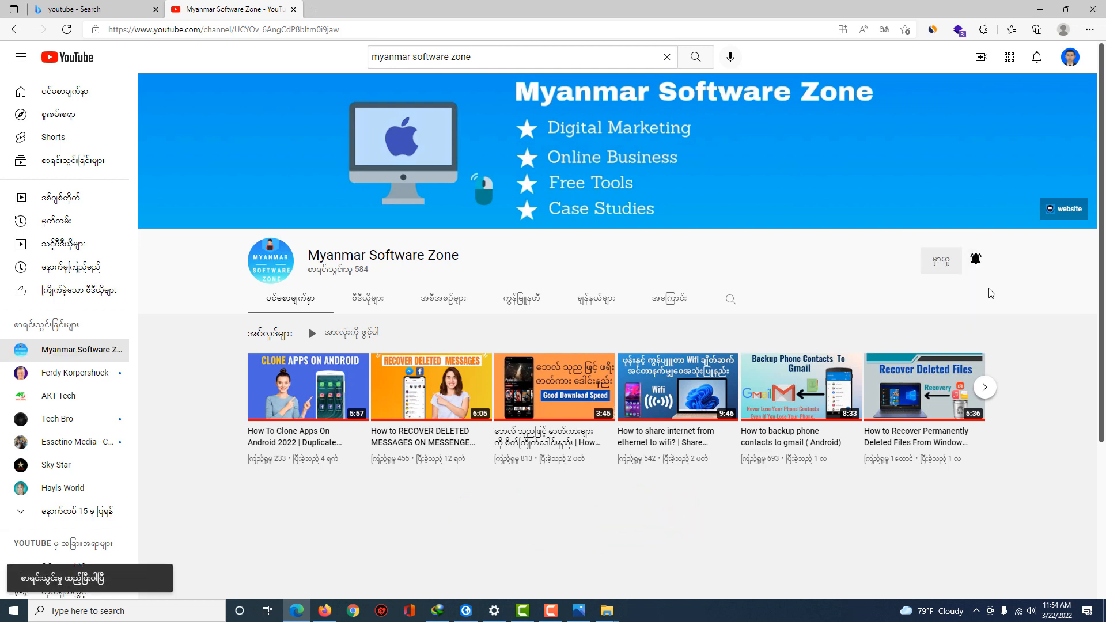